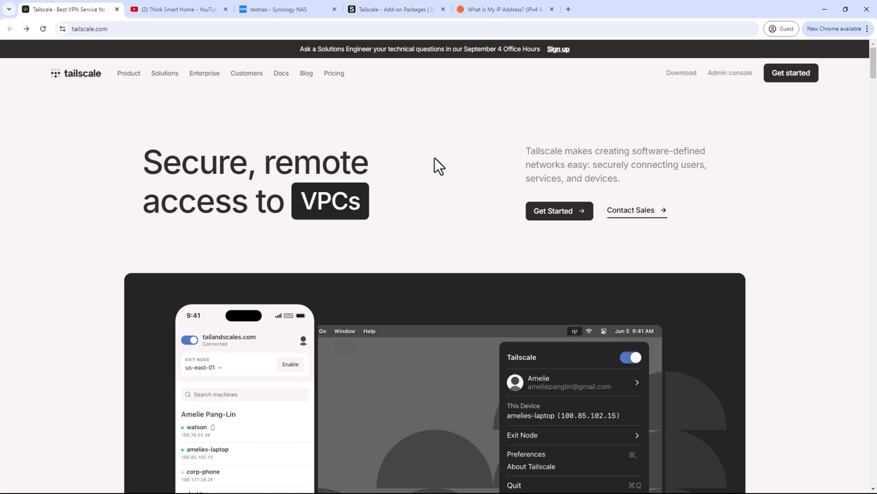
- Open the five-video 'Synology DSM on PC' playlist from the Think Smart Home YouTube channel
scroll(435, 157, "down", 2)
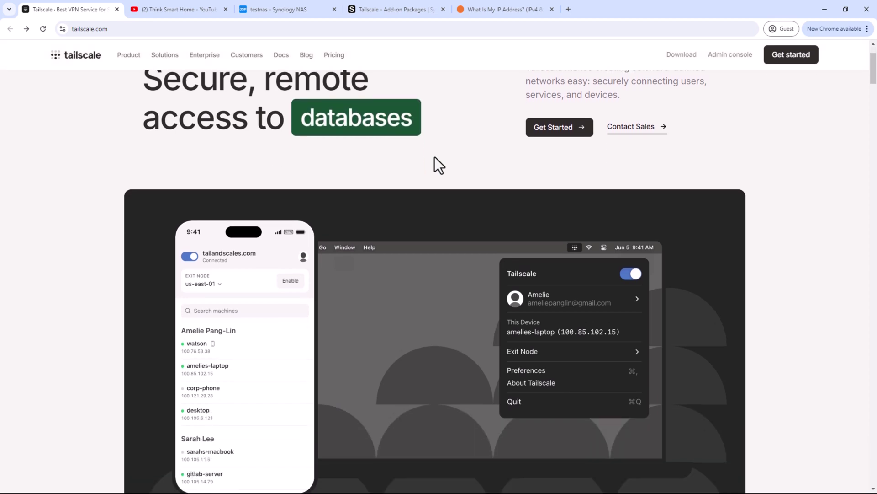
scroll(435, 157, "down", 1)
scroll(434, 155, "down", 1)
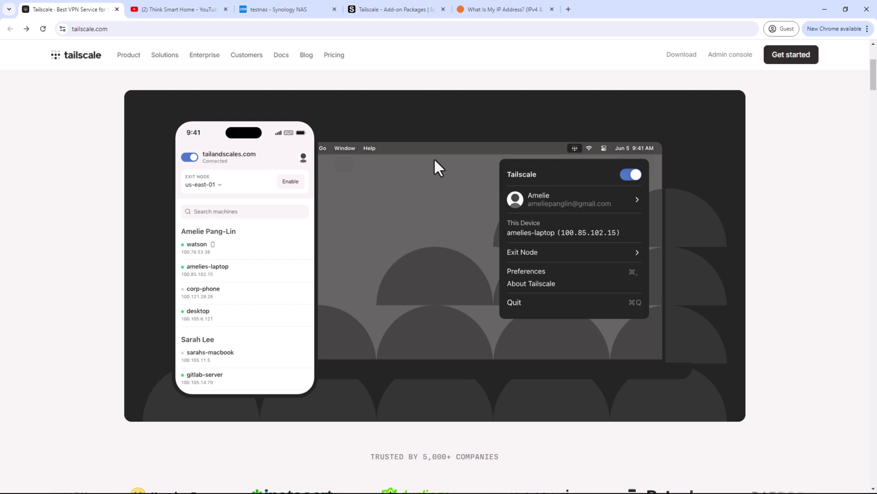
scroll(434, 160, "down", 1)
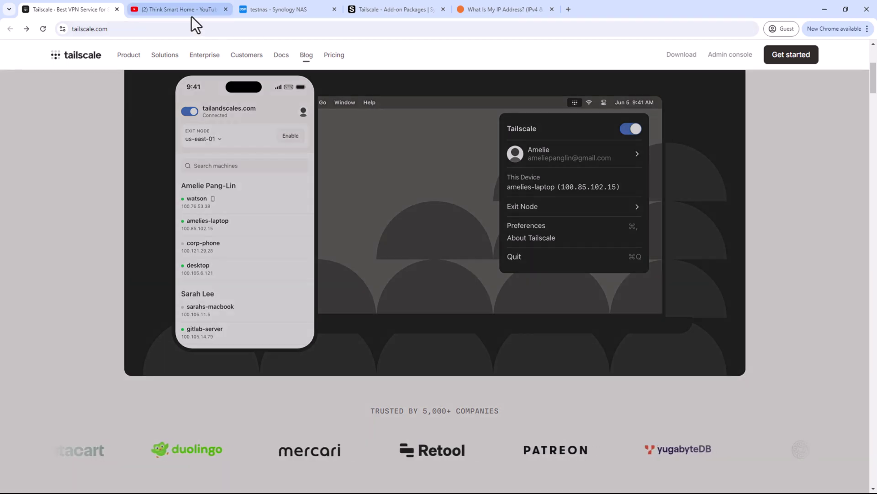
left_click(192, 11)
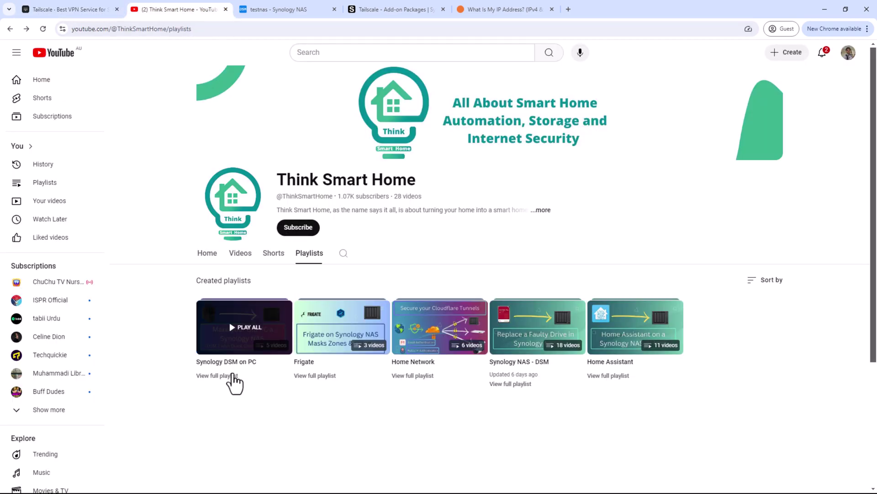
left_click(232, 376)
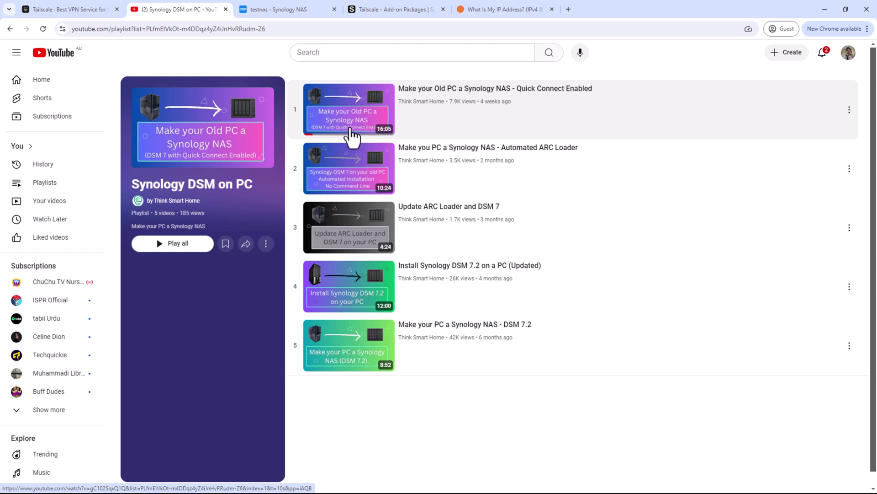
left_click(66, 10)
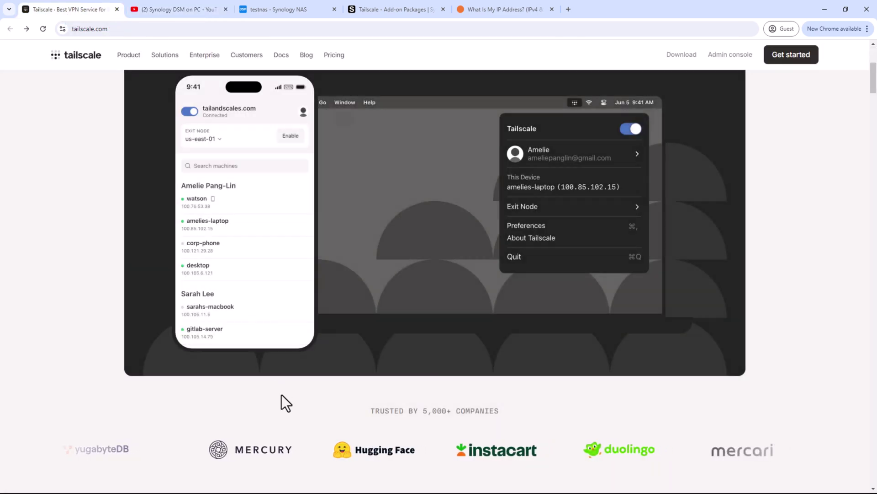
- Scroll down the Tailscale homepage and open the 'How Tailscale works' blog article
scroll(282, 397, "down", 2)
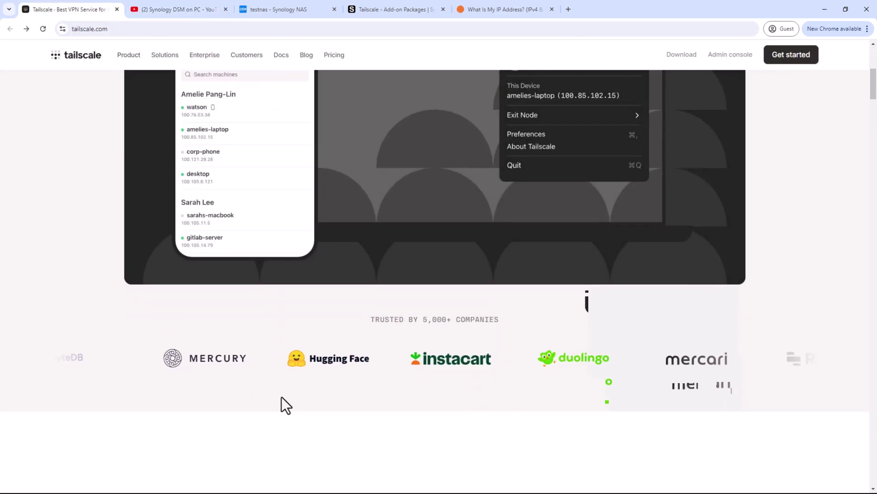
scroll(281, 397, "down", 2)
scroll(282, 396, "down", 3)
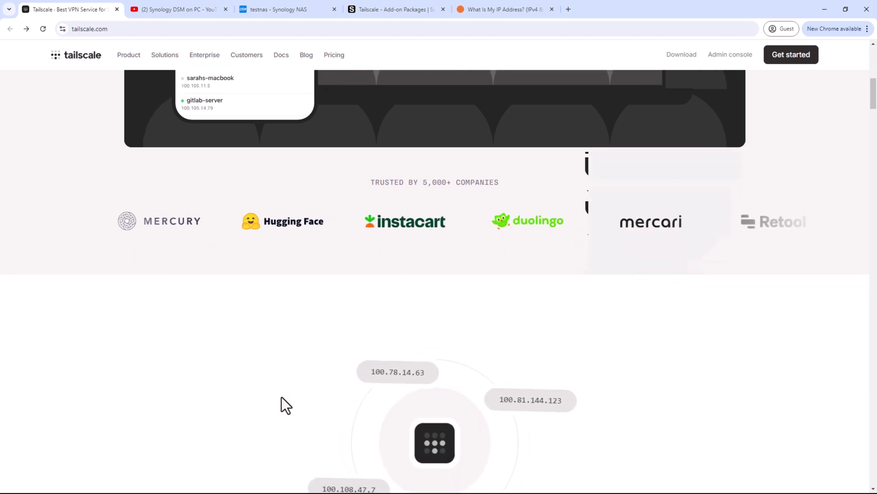
scroll(282, 397, "down", 2)
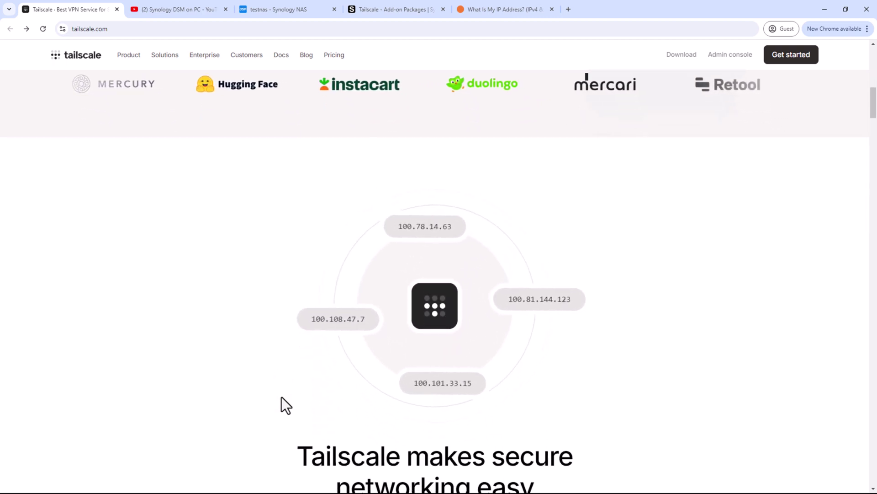
scroll(282, 397, "down", 3)
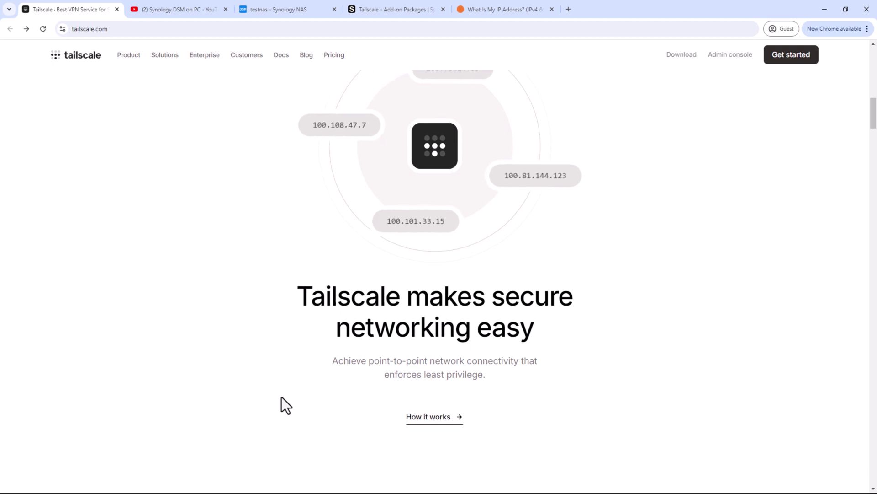
scroll(282, 397, "down", 2)
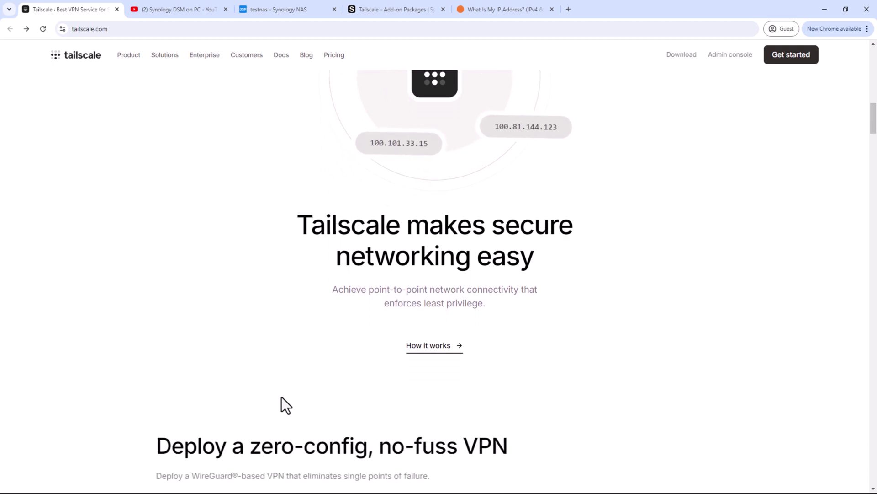
scroll(282, 396, "down", 1)
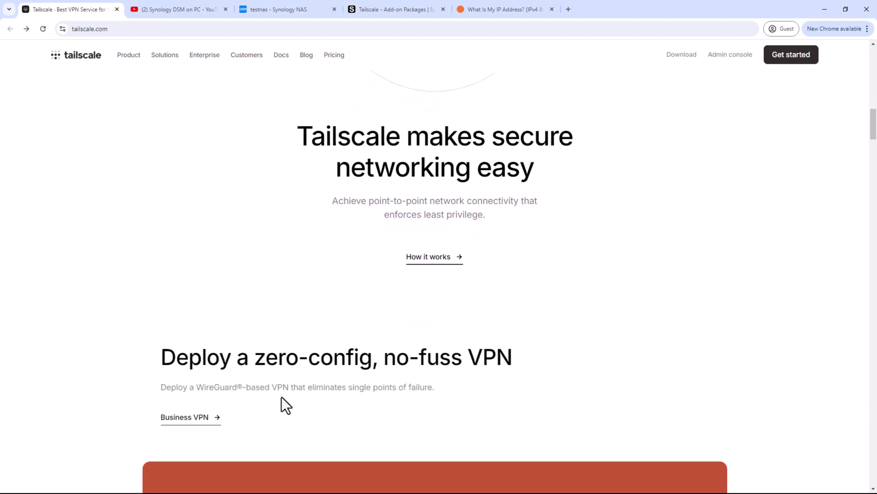
left_click(441, 259)
- Read through the article, highlighting the word 'WireGuard'
scroll(418, 280, "down", 4)
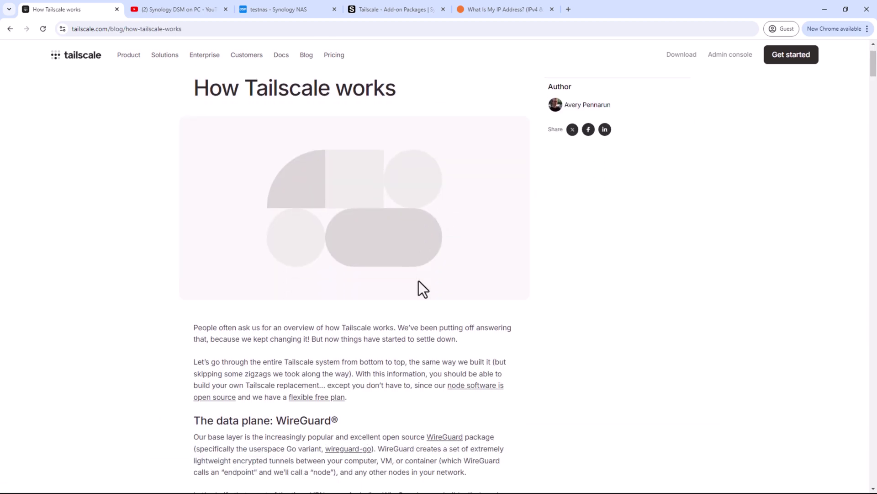
scroll(418, 281, "down", 2)
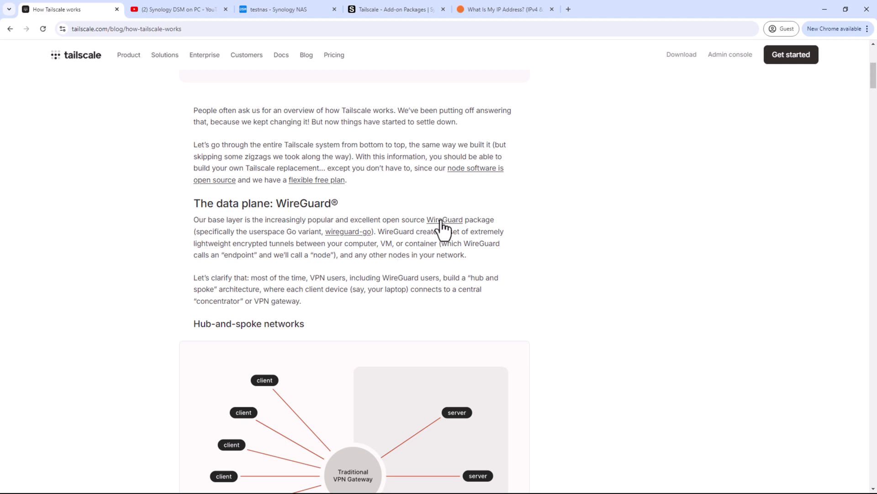
left_click_drag(424, 219, 465, 220)
scroll(399, 300, "down", 4)
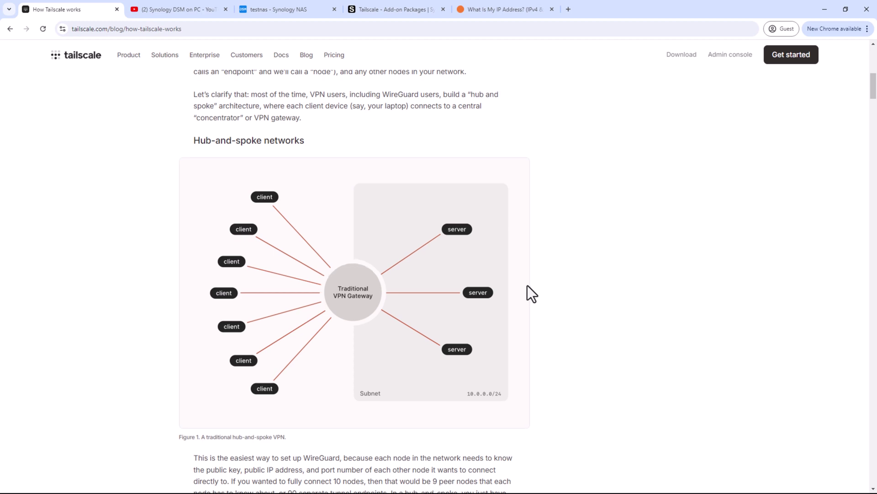
scroll(528, 285, "down", 1)
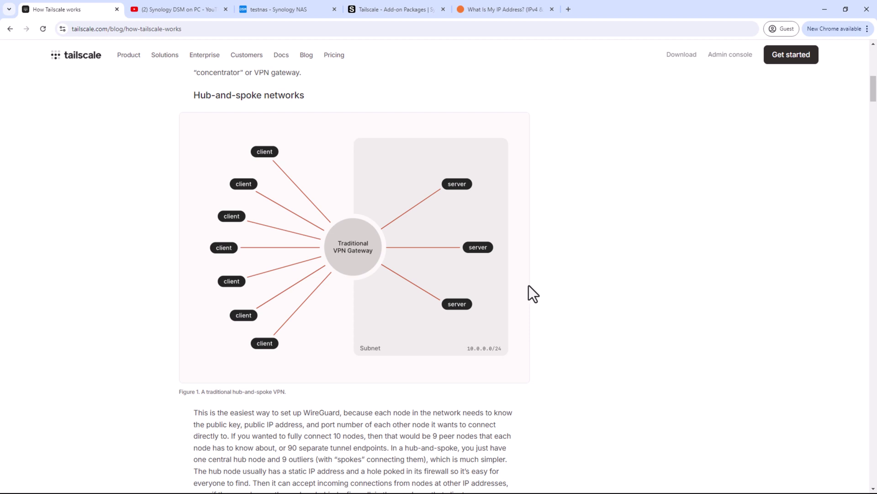
scroll(528, 285, "down", 5)
scroll(528, 285, "down", 3)
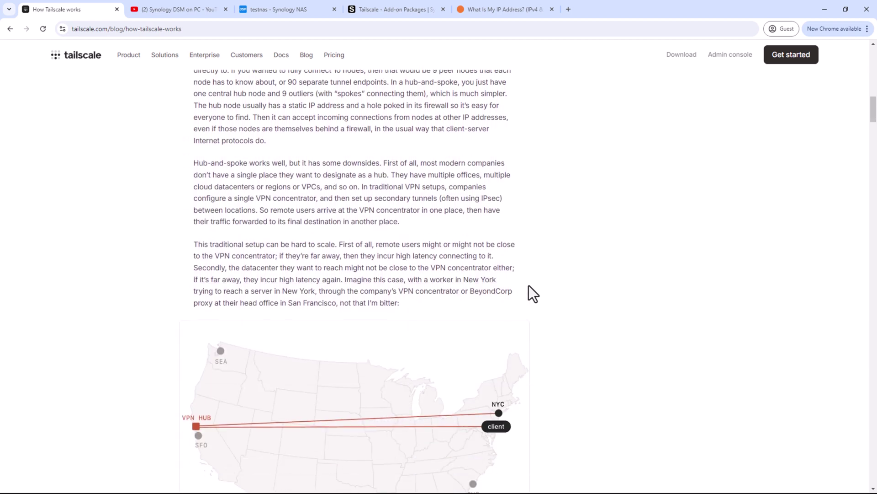
scroll(529, 285, "down", 4)
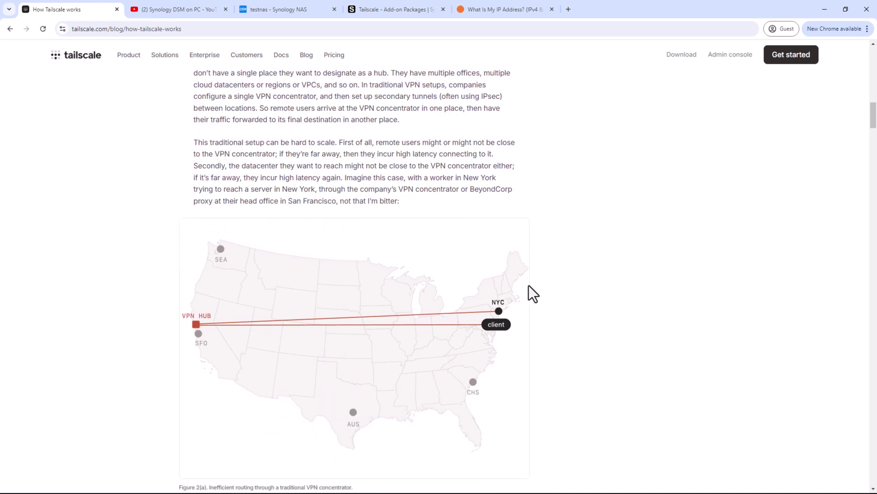
scroll(528, 285, "down", 6)
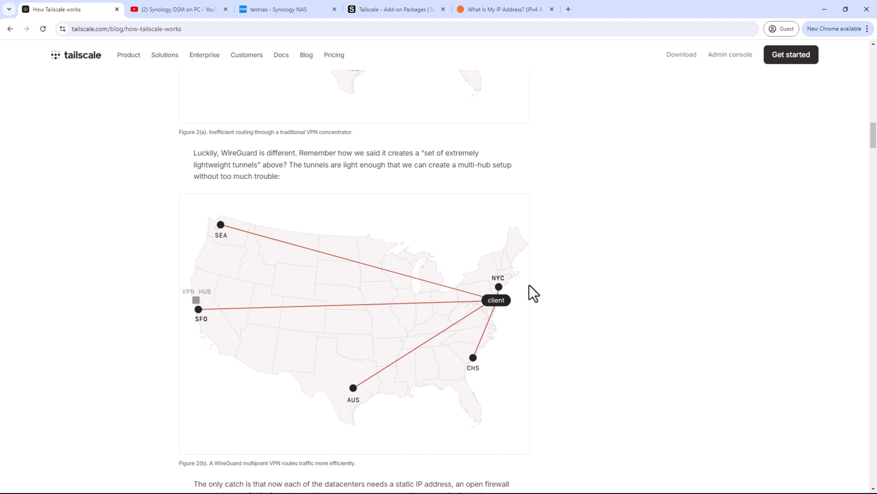
scroll(529, 285, "up", 5)
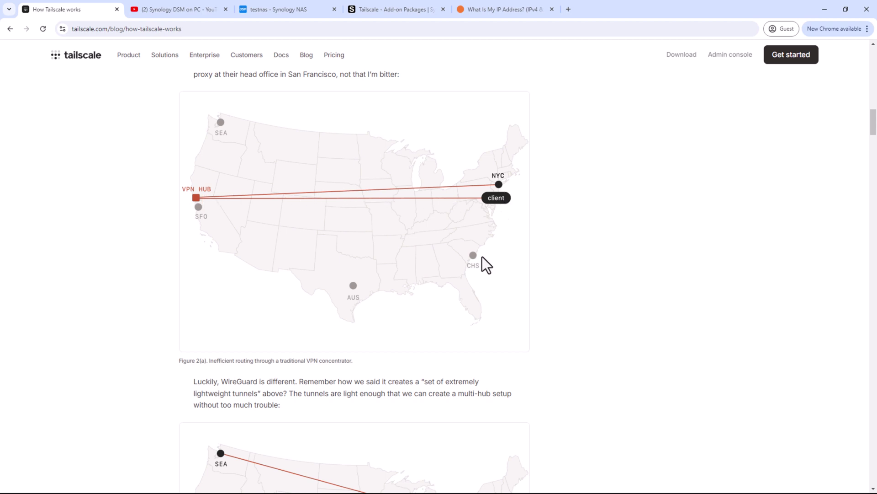
scroll(481, 257, "down", 6)
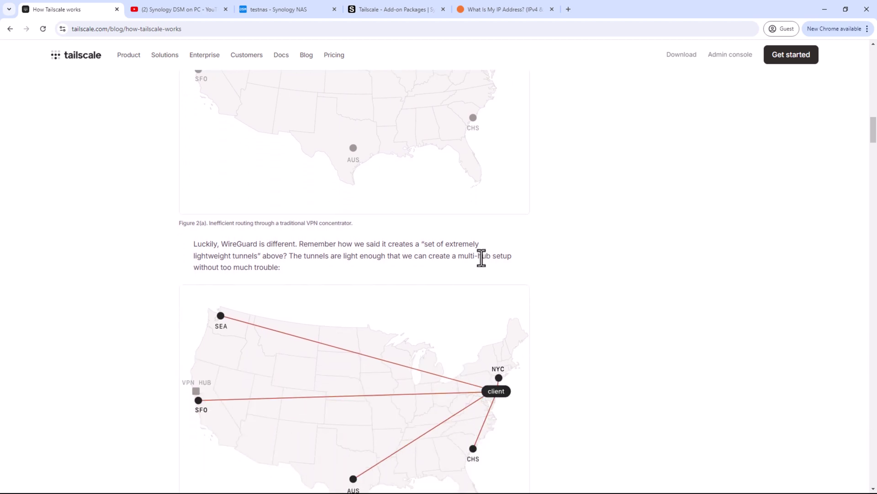
scroll(481, 257, "down", 9)
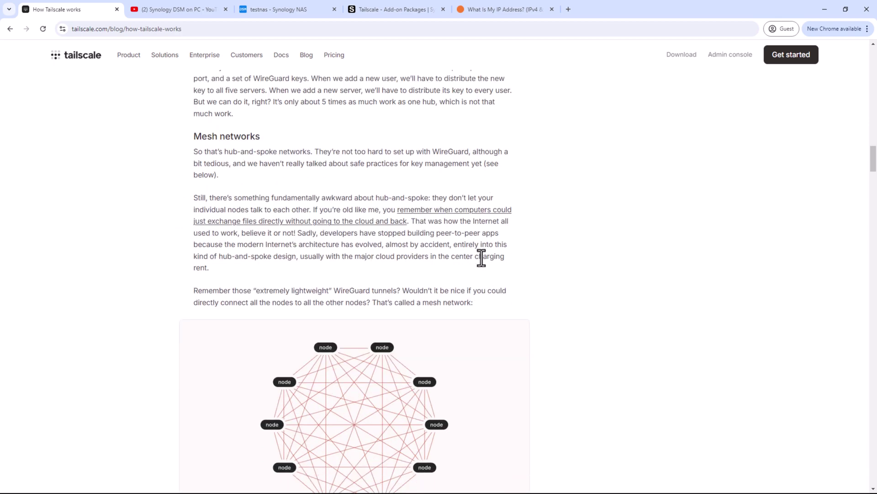
scroll(486, 265, "down", 2)
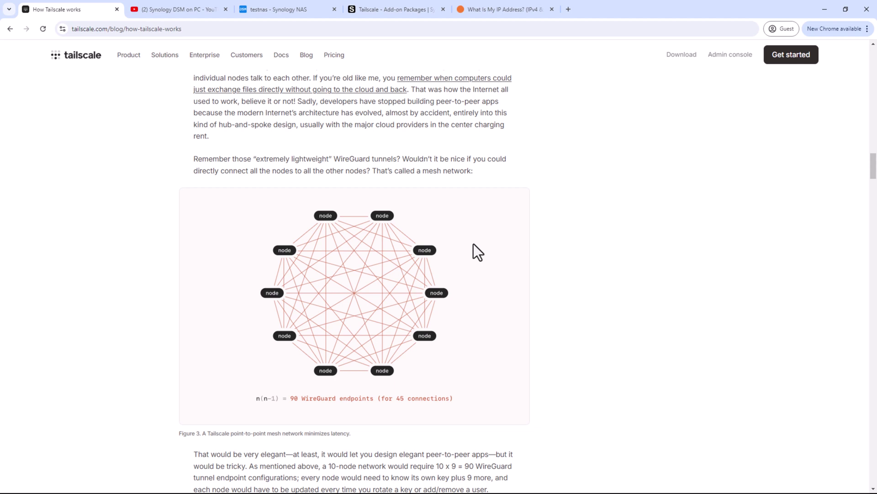
- Reopen Package Center on the NAS and check which NAS models support the Tailscale package
left_click(285, 10)
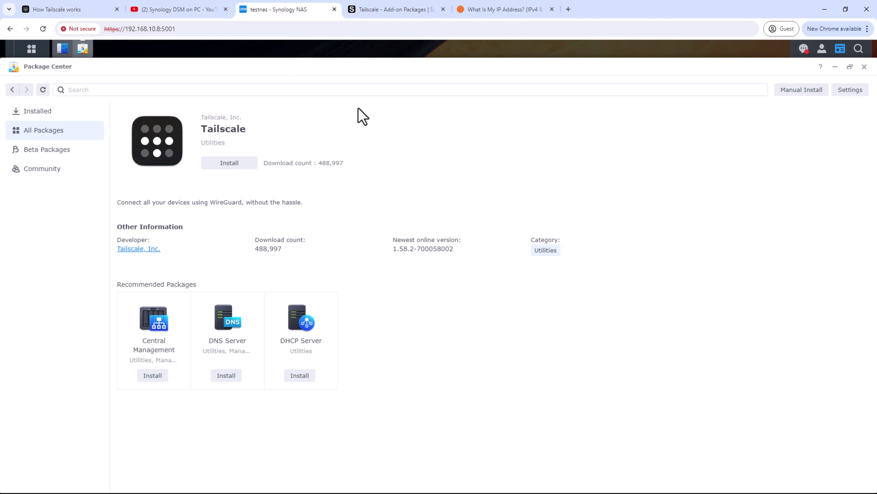
left_click(865, 67)
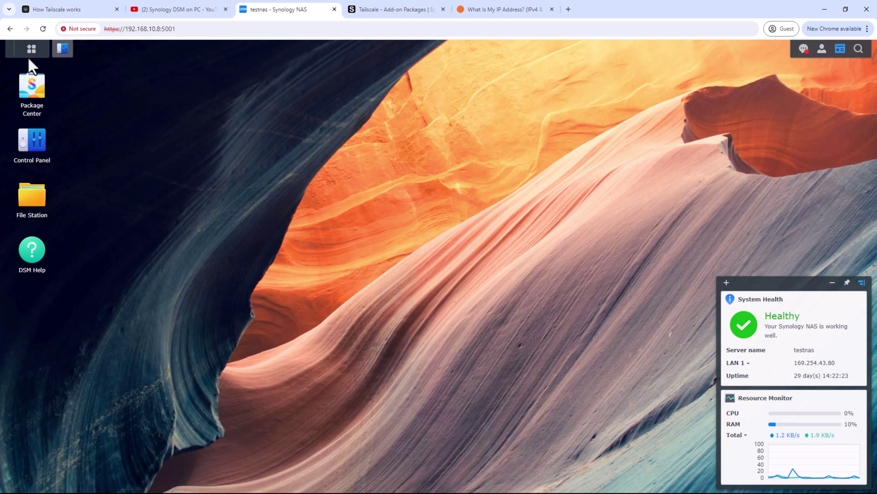
left_click(39, 95)
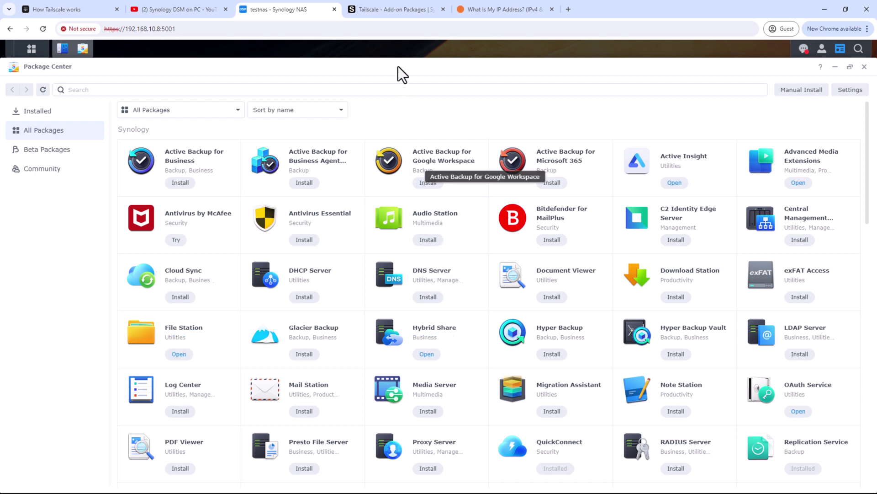
left_click(399, 8)
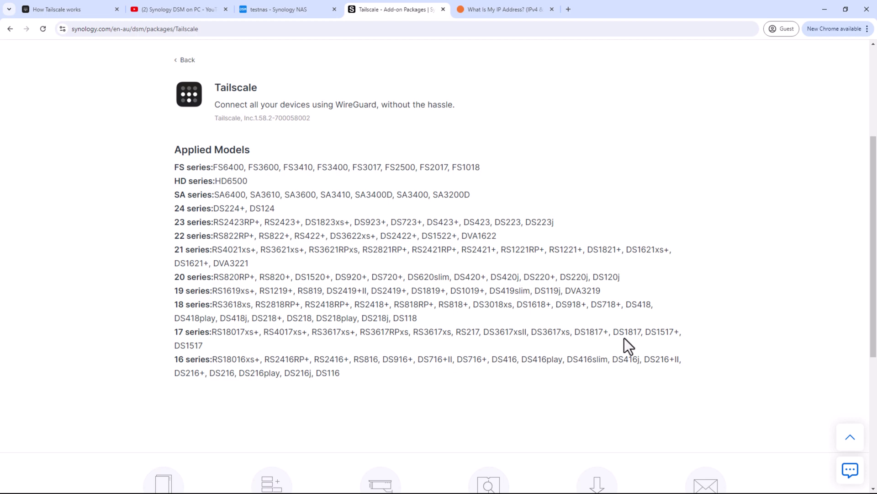
left_click(311, 10)
- Install the Tailscale package, dismiss the firewall notice and show the full DSM app list
scroll(597, 356, "down", 15)
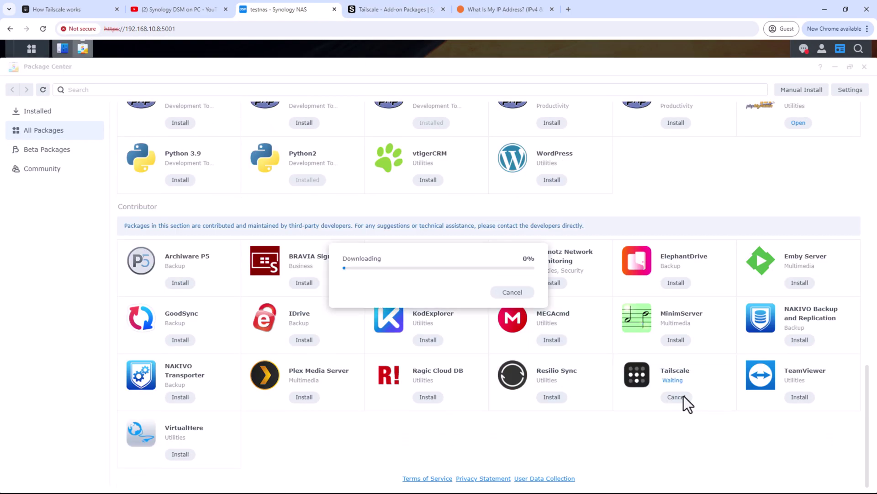
left_click(577, 377)
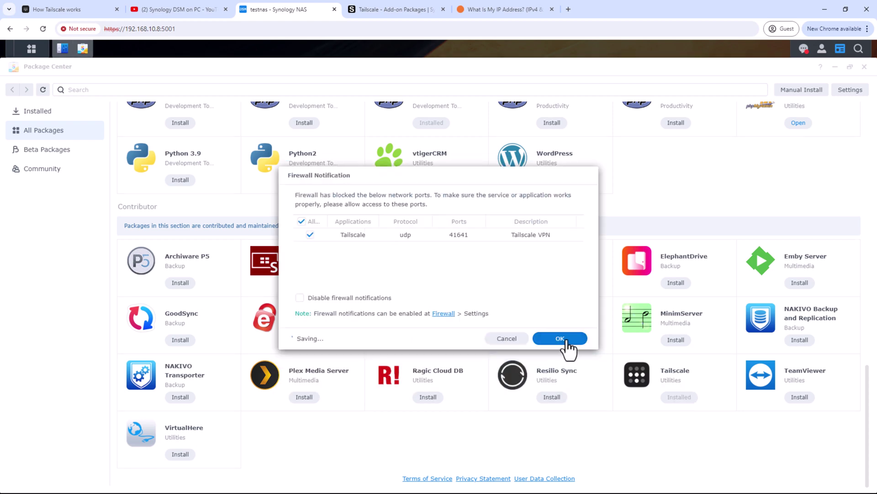
left_click(566, 340)
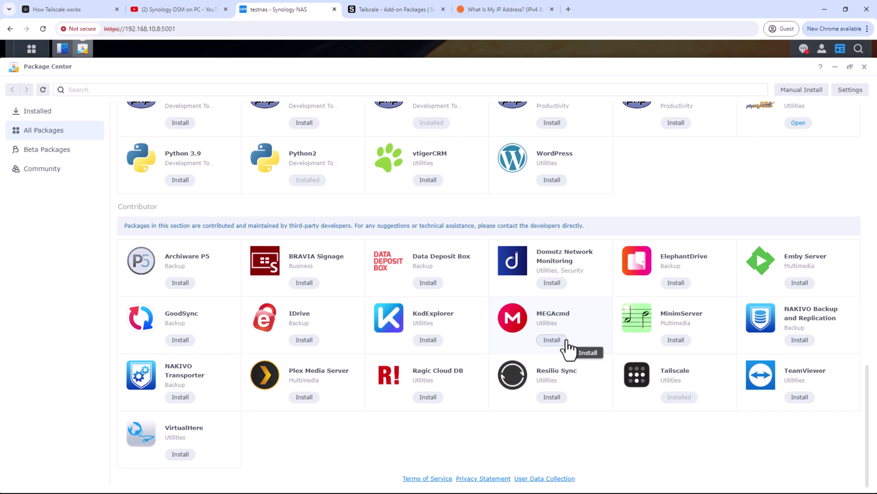
left_click(22, 49)
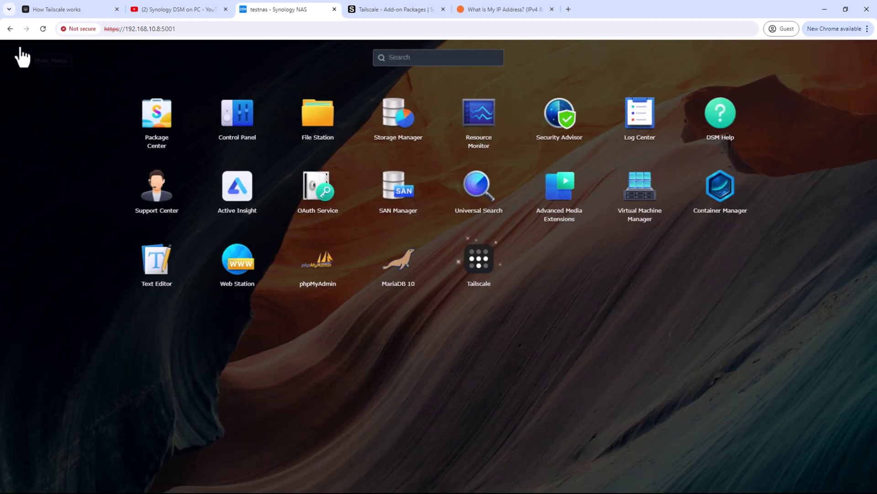
- Launch the NAS's Tailscale app and reauthenticate its expired key
left_click(473, 265)
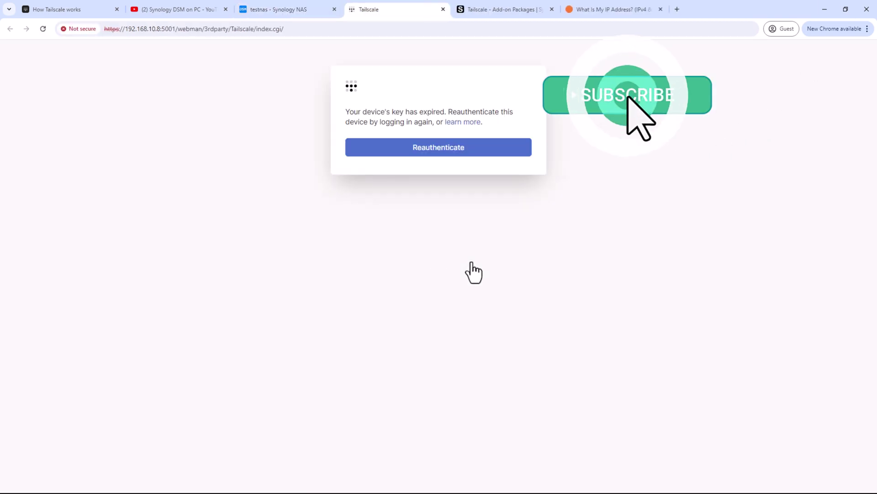
left_click(448, 153)
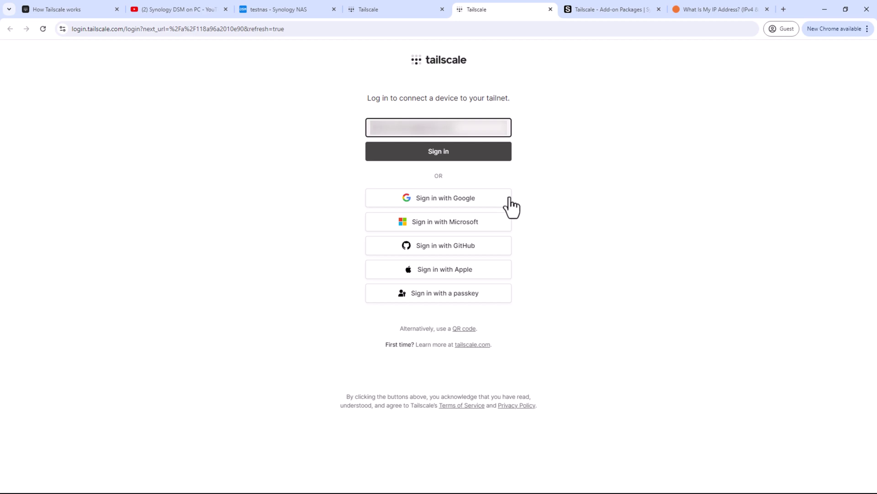
- Sign in with Google, connect testnas to the tailnet and confirm it in the admin console
left_click(465, 198)
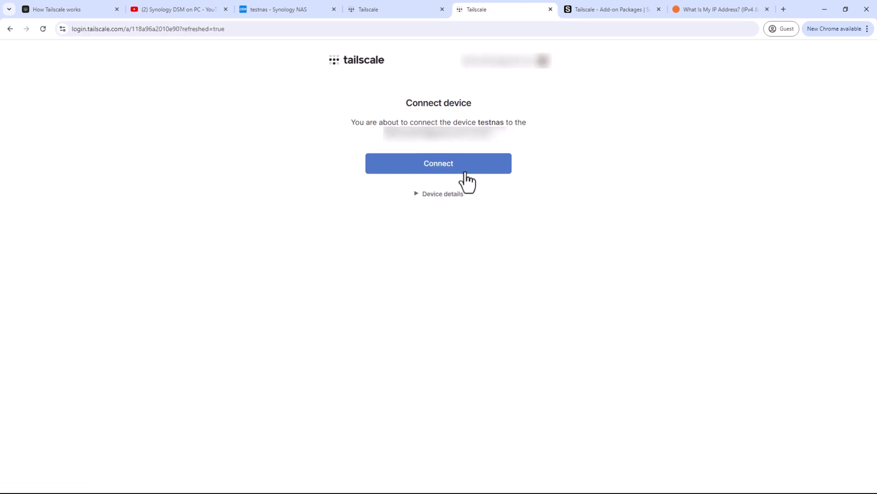
left_click(464, 174)
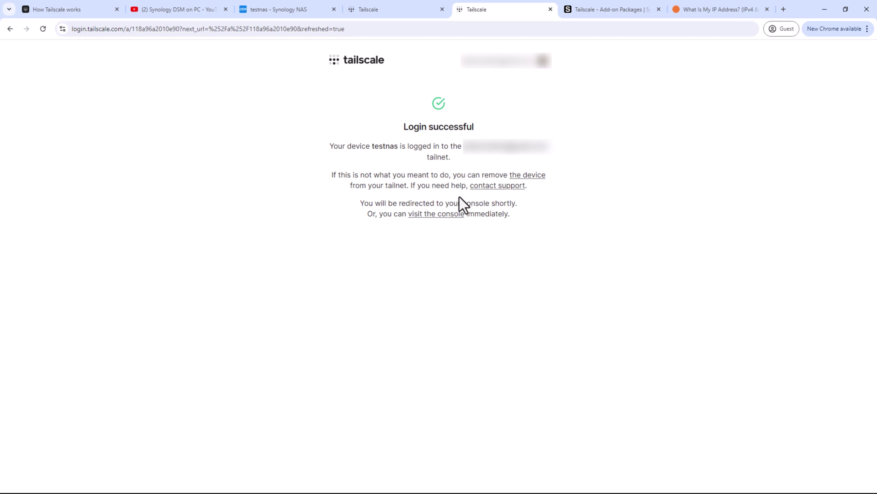
left_click(450, 217)
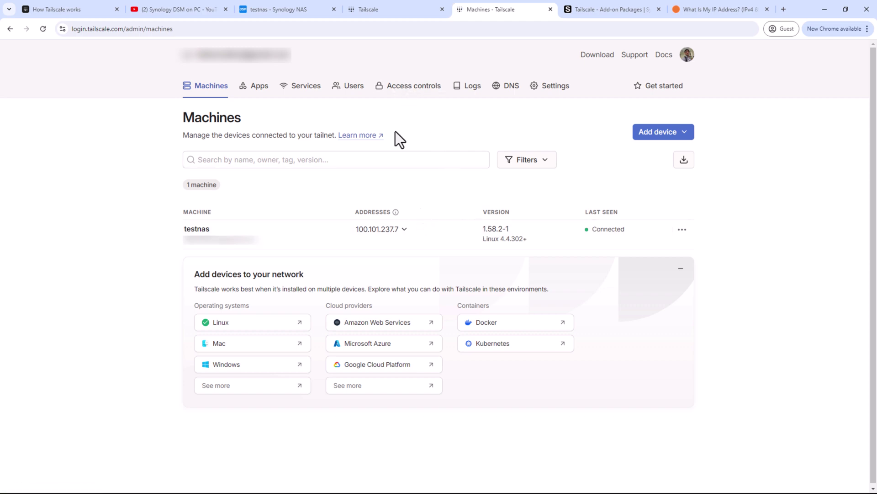
left_click(393, 11)
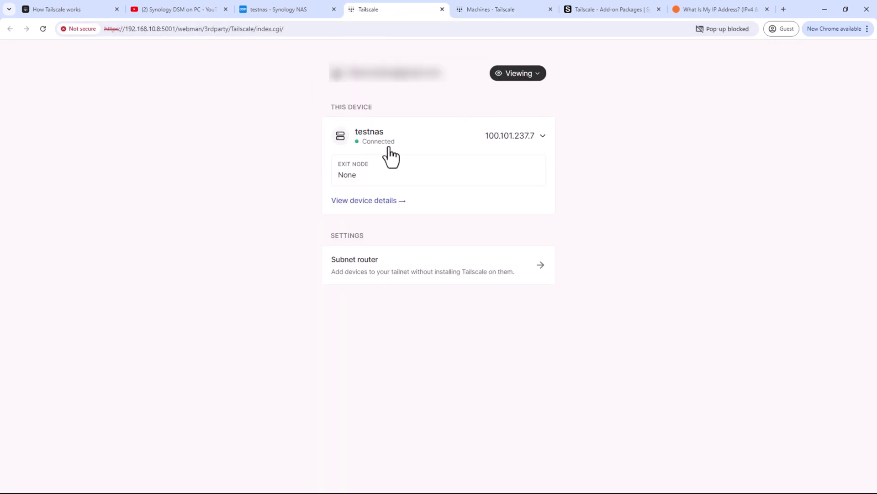
left_click(500, 14)
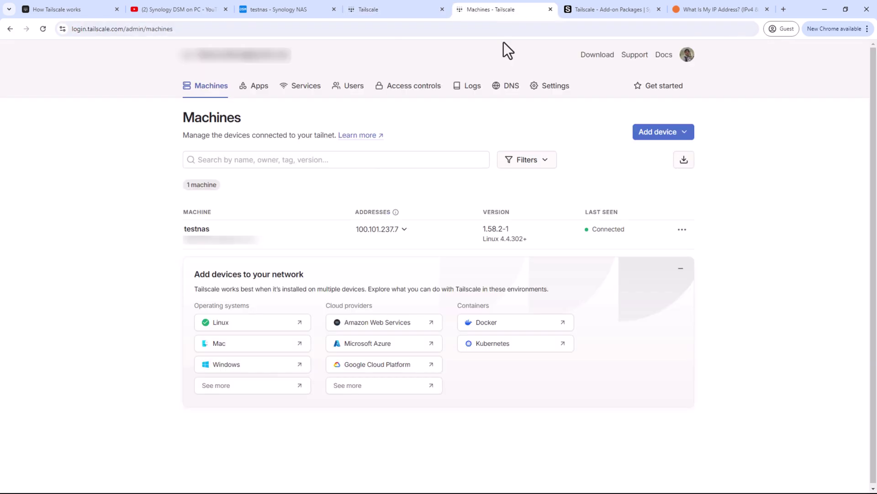
- Copy testnas's IPv4 address 100.101.237.7 from its address list
left_click(405, 229)
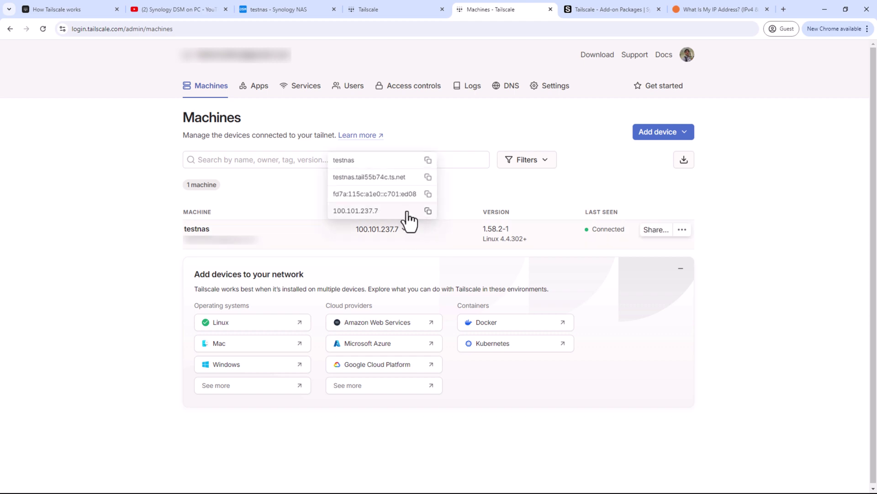
left_click(428, 211)
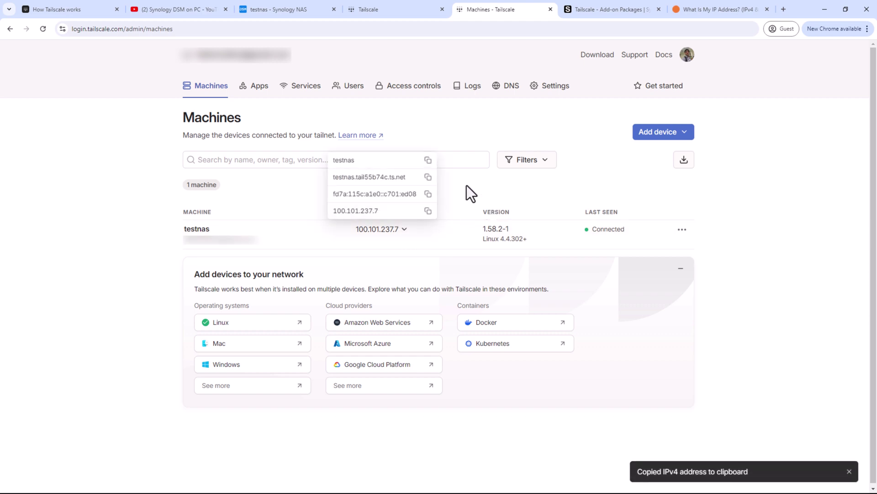
left_click(467, 185)
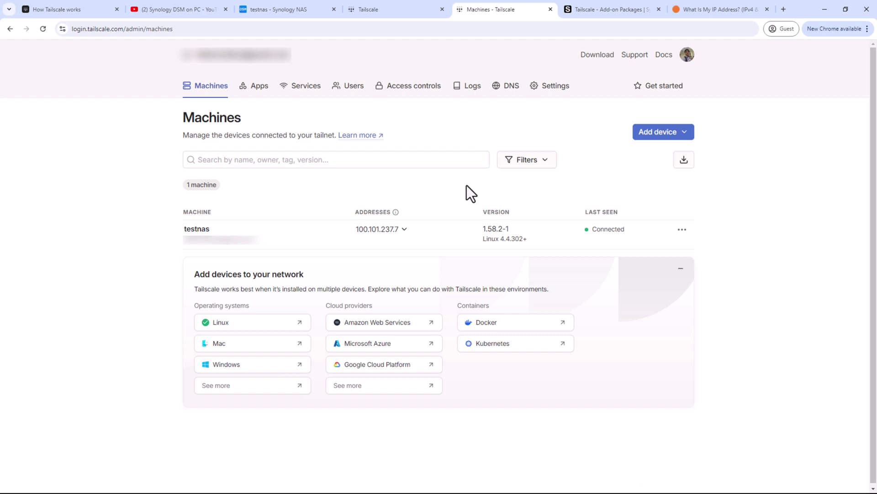
- Try loading the NAS at 100.101.237.7:5000 in Chrome, which times out
left_click(571, 9)
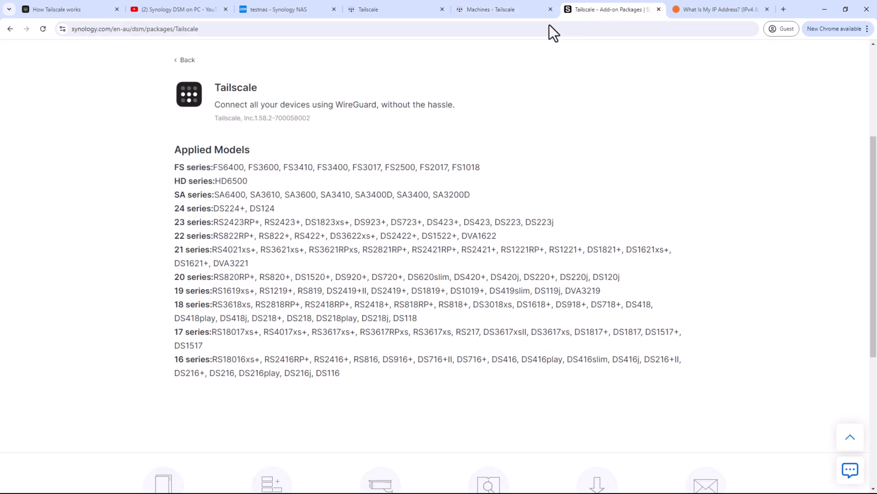
left_click(511, 27)
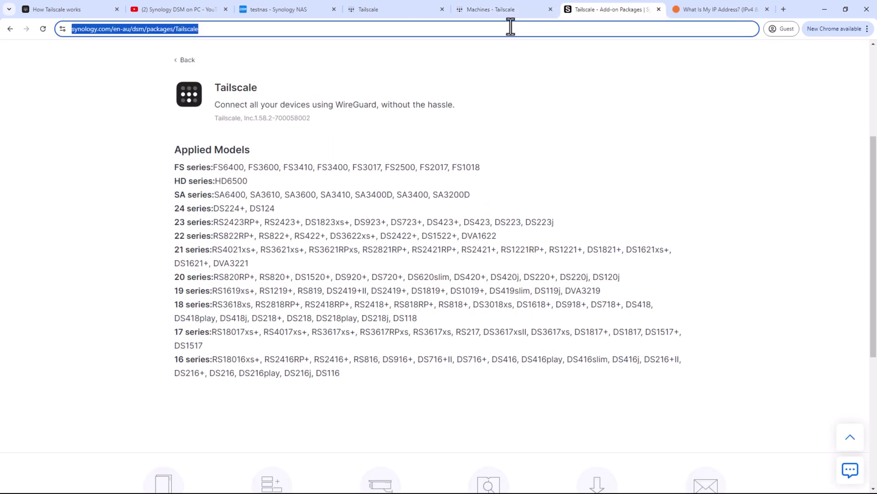
key("ctrl+v")
type(":5000")
key("Return")
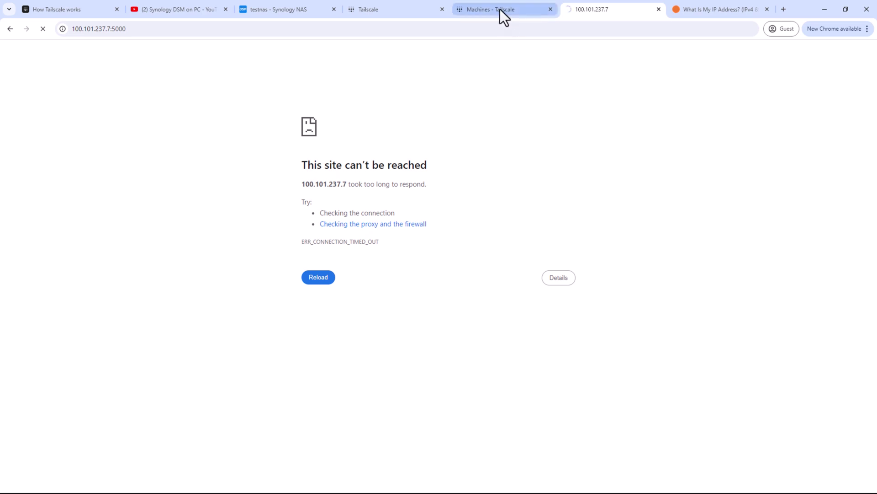
left_click(500, 9)
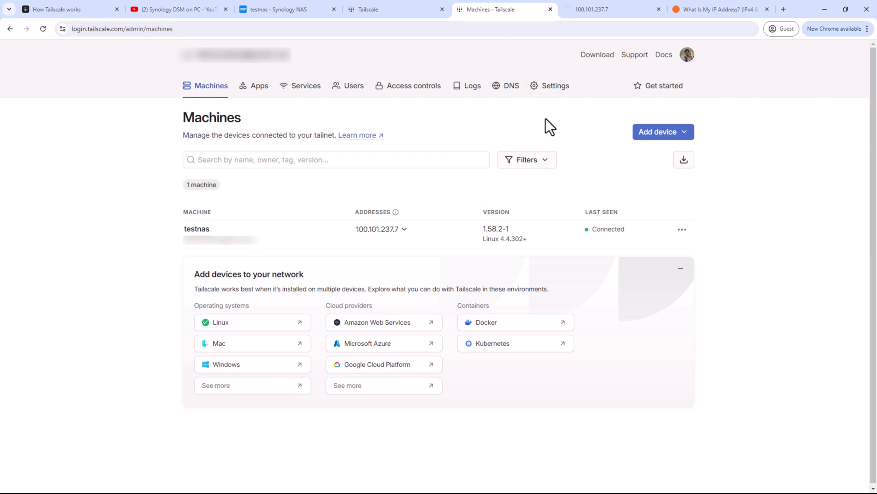
- Download tailscale-setup-1.72.0.exe and run it to install Tailscale on Windows, accepting the license
left_click(596, 55)
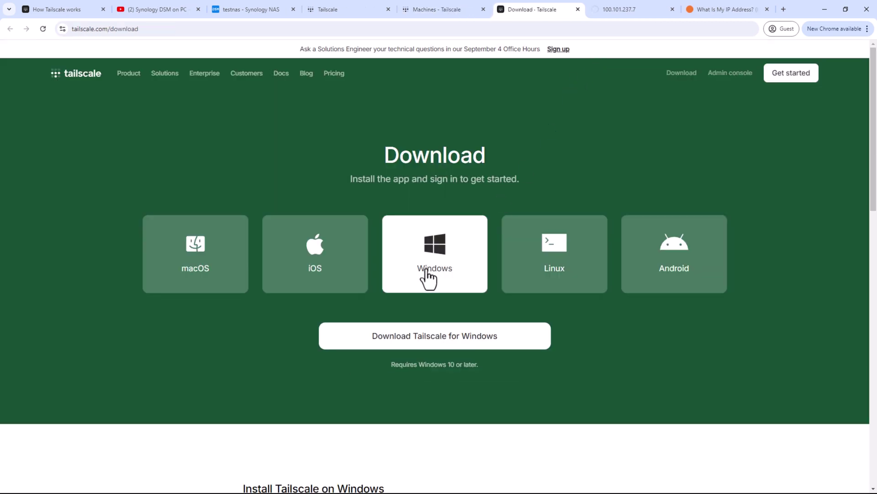
left_click(439, 338)
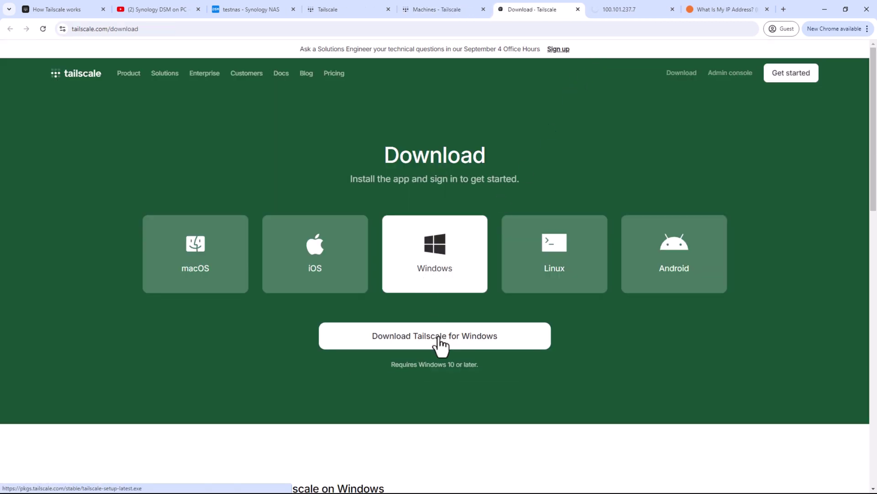
left_click(357, 230)
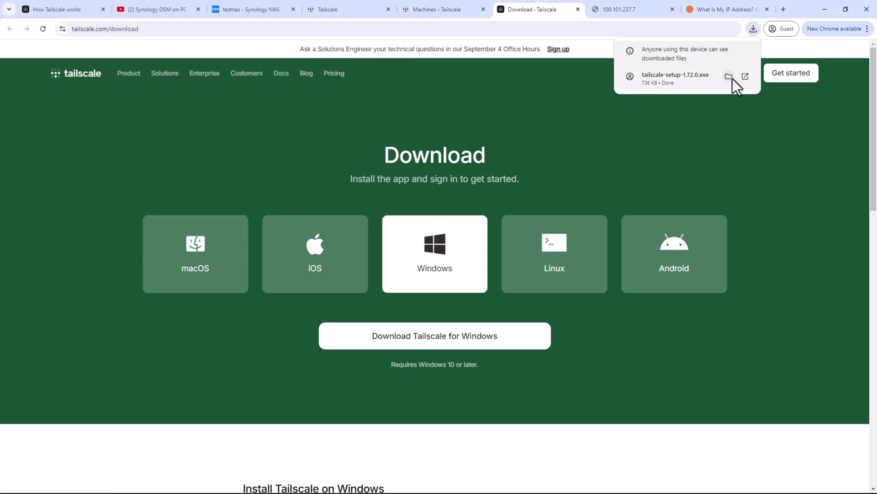
left_click(728, 77)
right_click(208, 73)
left_click(224, 88)
left_click(424, 290)
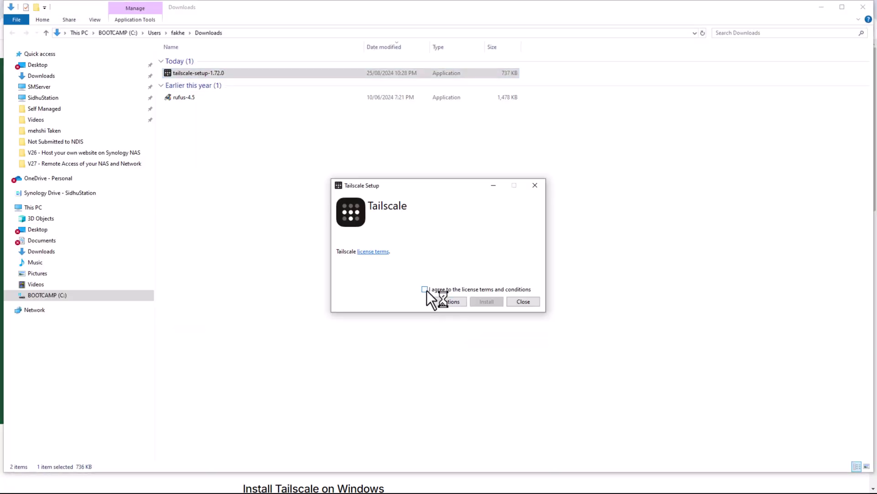
left_click(489, 300)
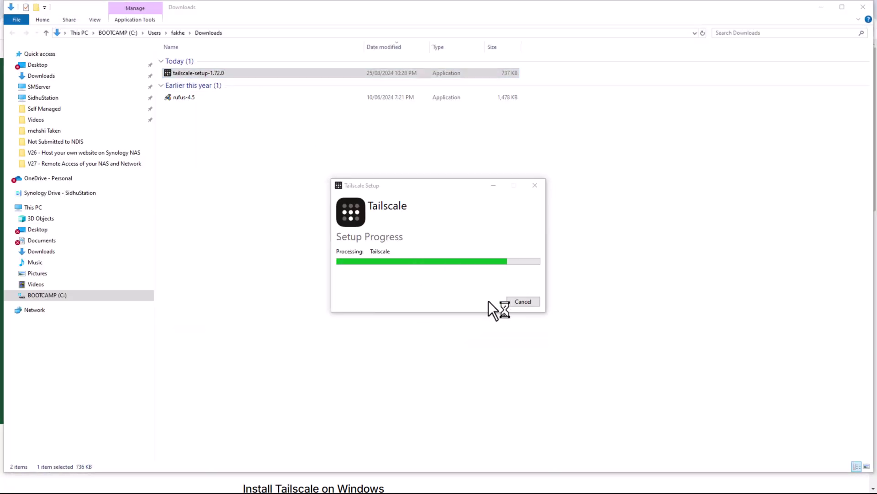
left_click(528, 304)
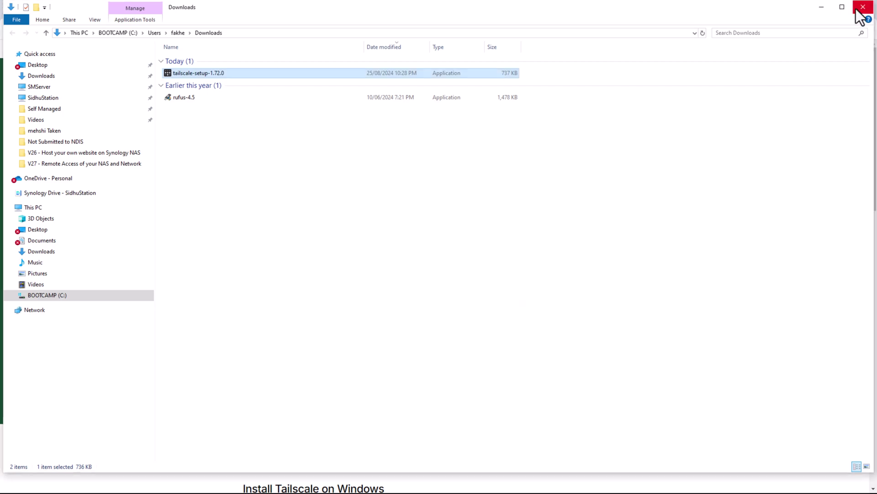
- Approve connecting win10-mac to the tailnet and see it listed at 100.66.48.64
left_click(863, 6)
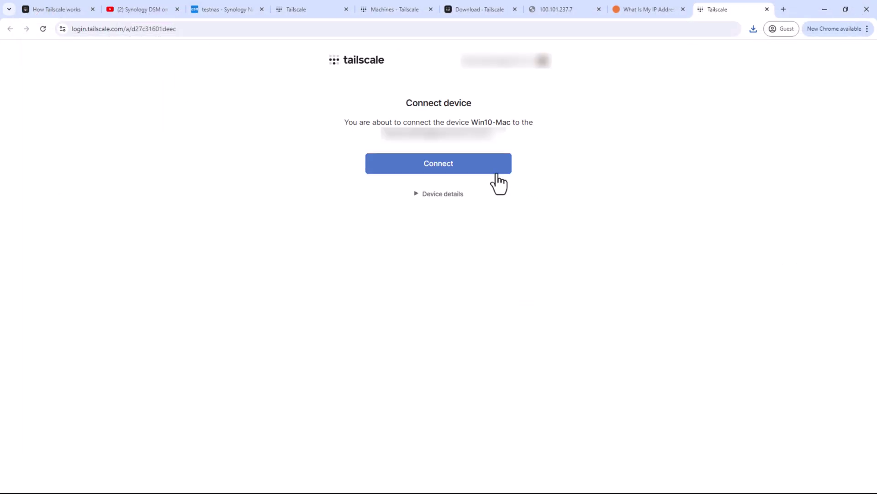
left_click(480, 168)
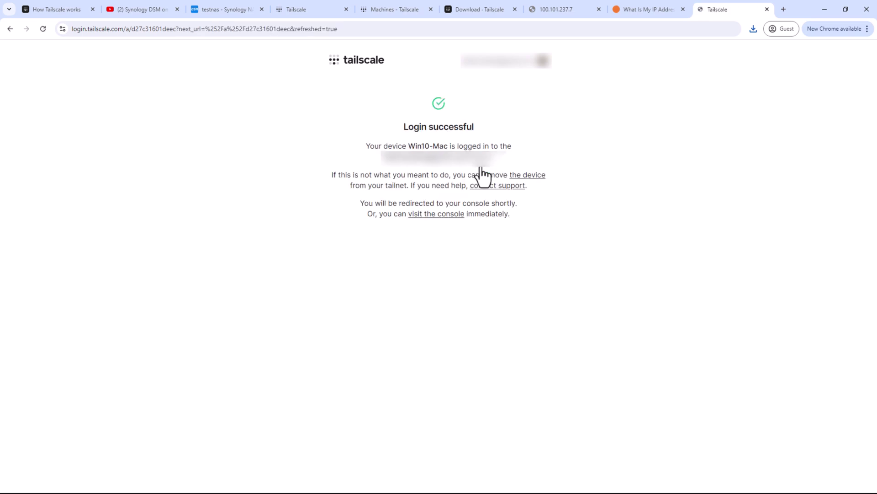
left_click(451, 216)
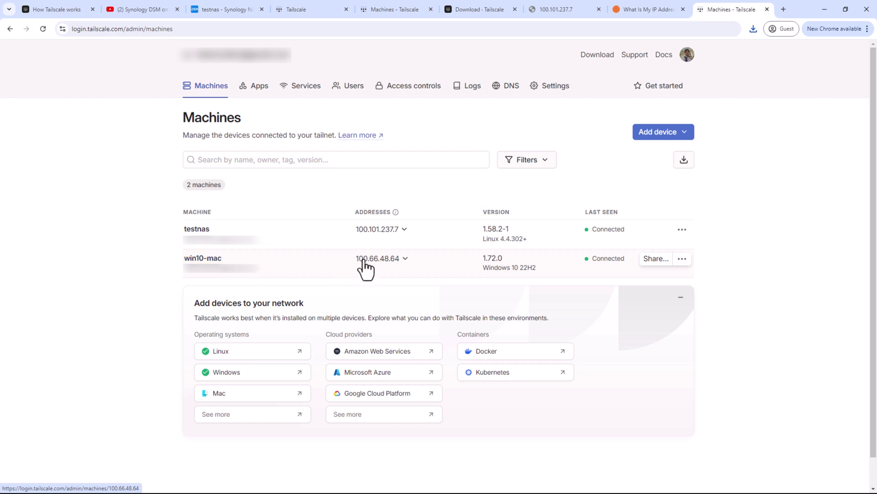
- Copy win10-mac's IP 100.66.48.64 and set it as source in the NAS default-profile firewall rule
left_click(405, 259)
left_click(400, 245)
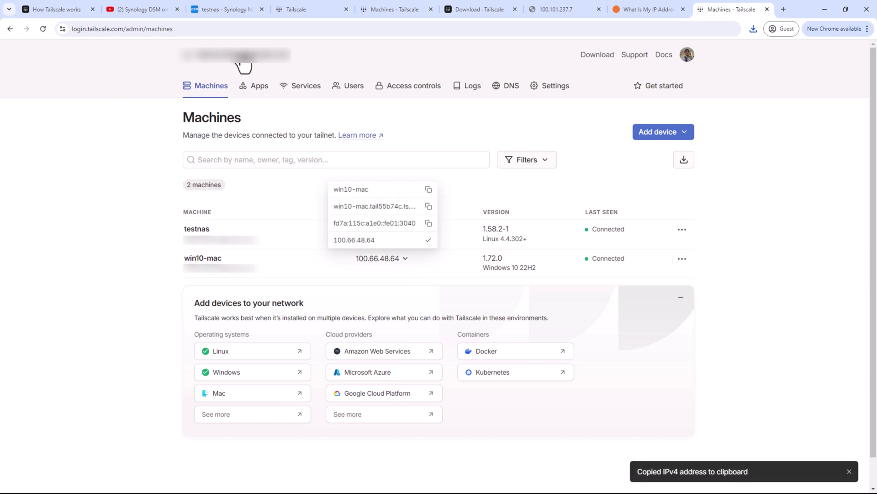
left_click(226, 10)
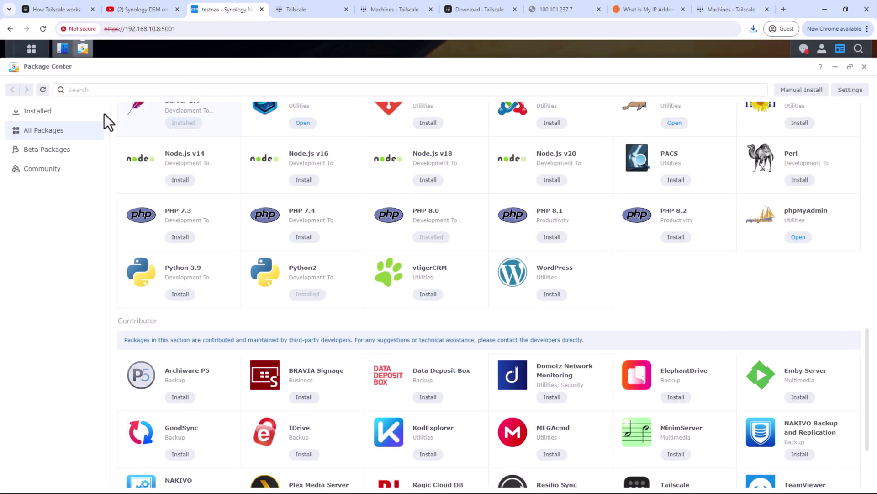
left_click(63, 48)
left_click(626, 269)
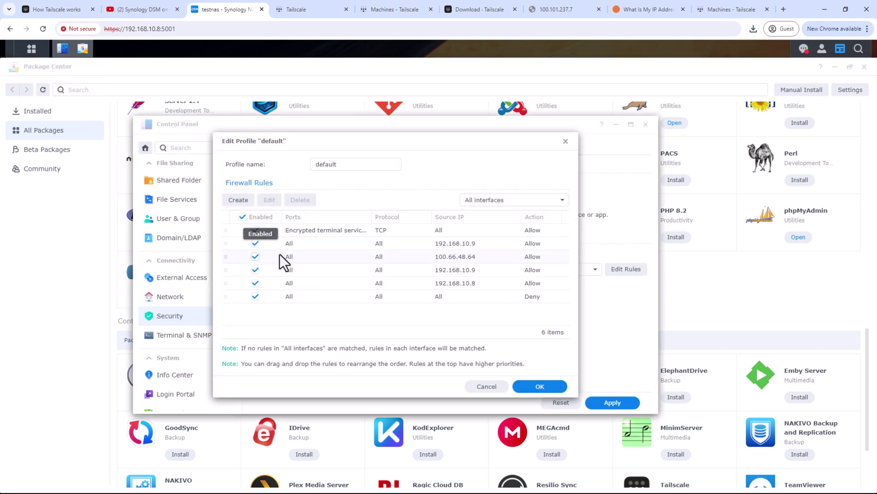
double_click(470, 257)
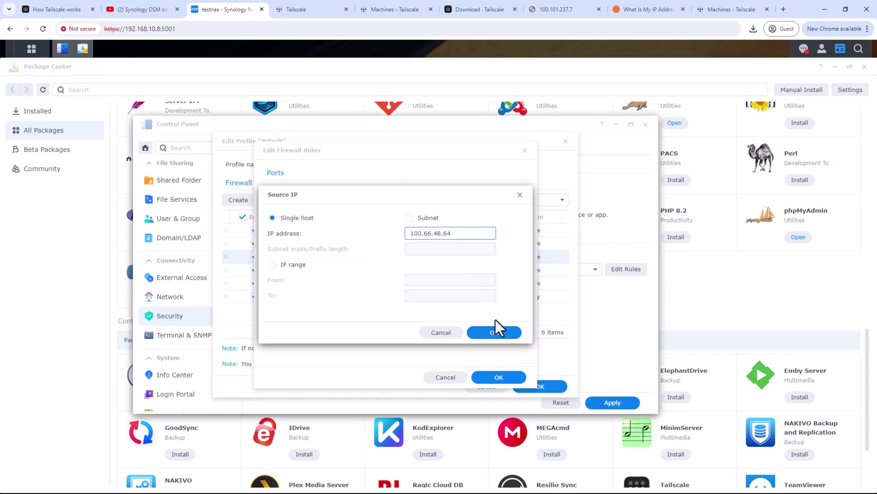
left_click(495, 332)
left_click(499, 377)
left_click(538, 386)
left_click(612, 402)
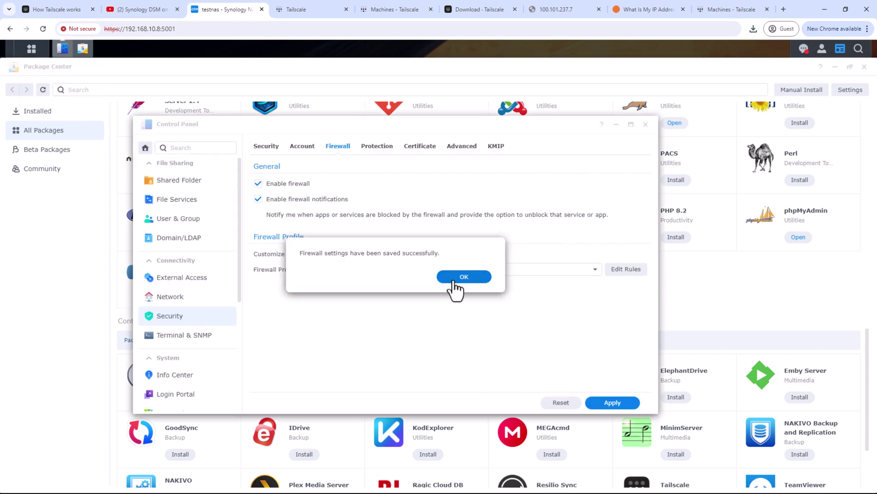
left_click(450, 276)
- Proceed past the certificate warning to the testnas sign-in page and close the duplicate Tailscale tabs
left_click(556, 9)
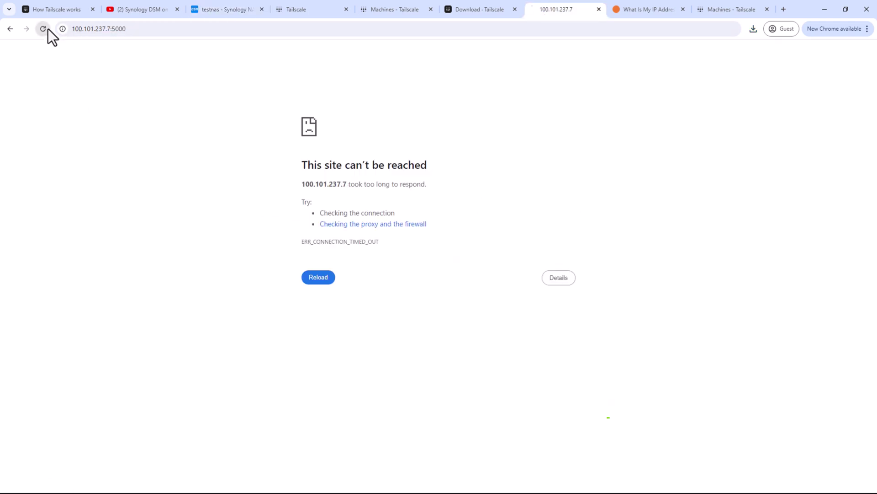
left_click(44, 29)
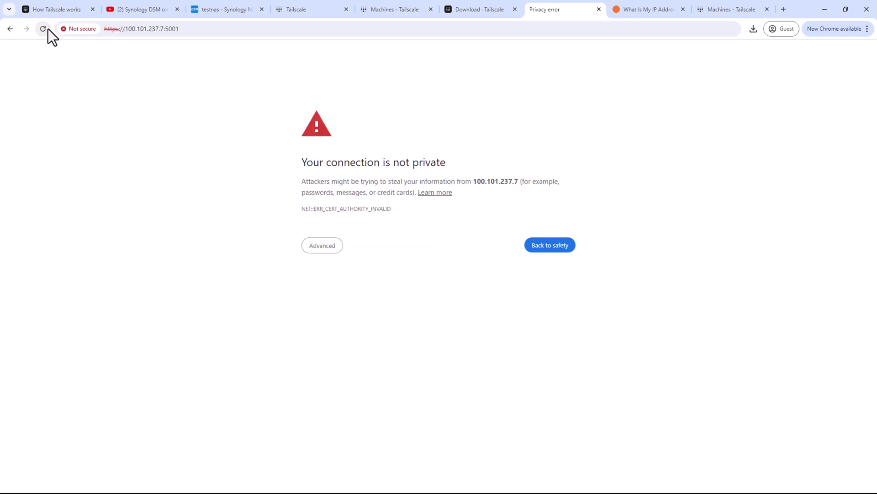
left_click(320, 249)
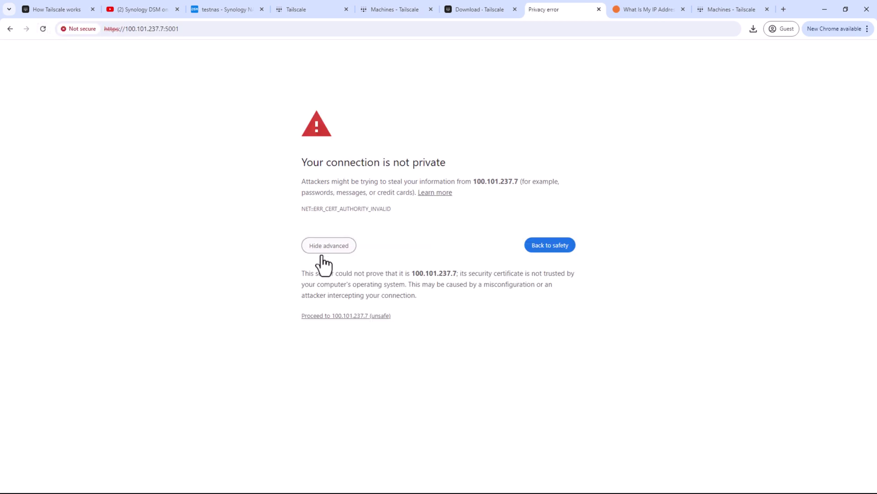
left_click(347, 316)
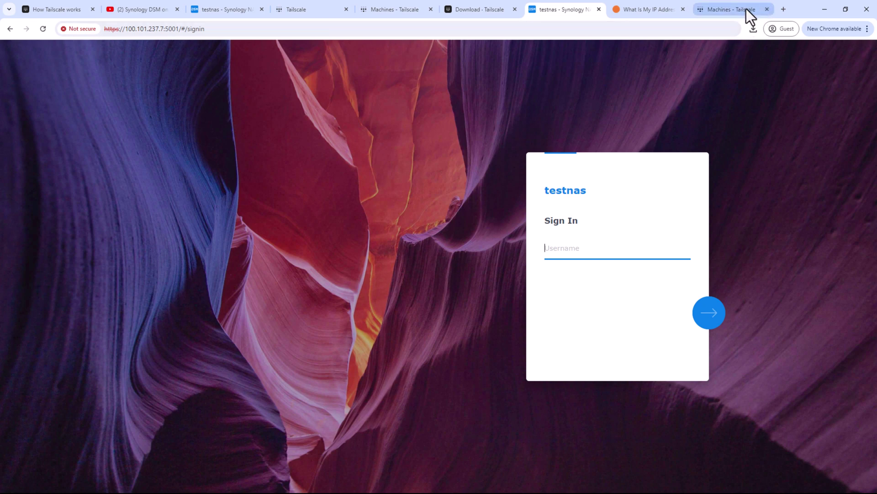
left_click(766, 9)
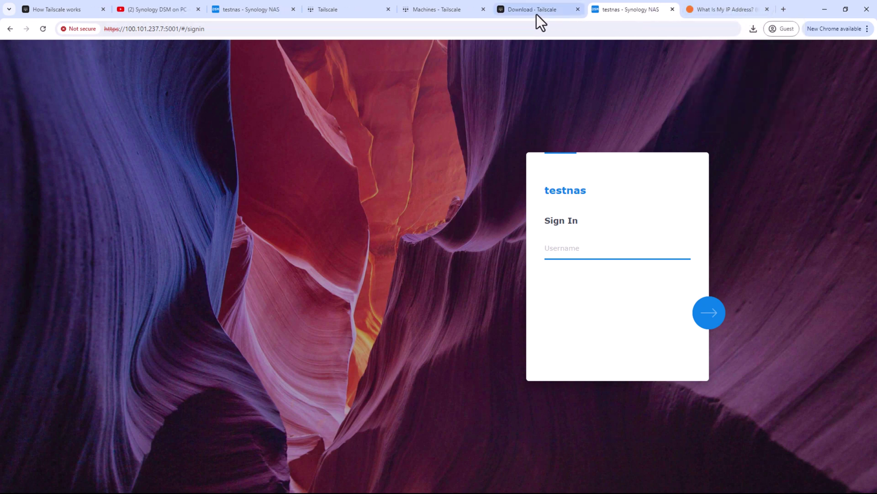
left_click(442, 9)
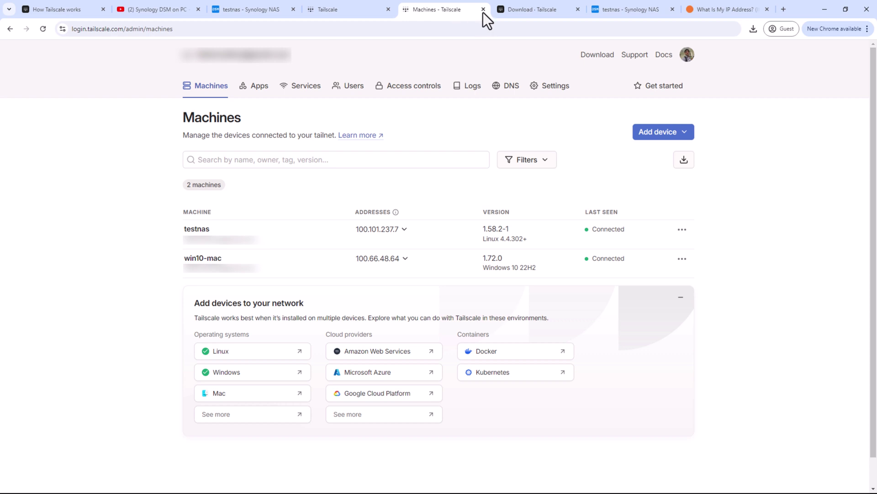
- Close the 'Download - Tailscale' tab and the NAS's 'Tailscale' page tab
left_click(510, 12)
left_click(577, 9)
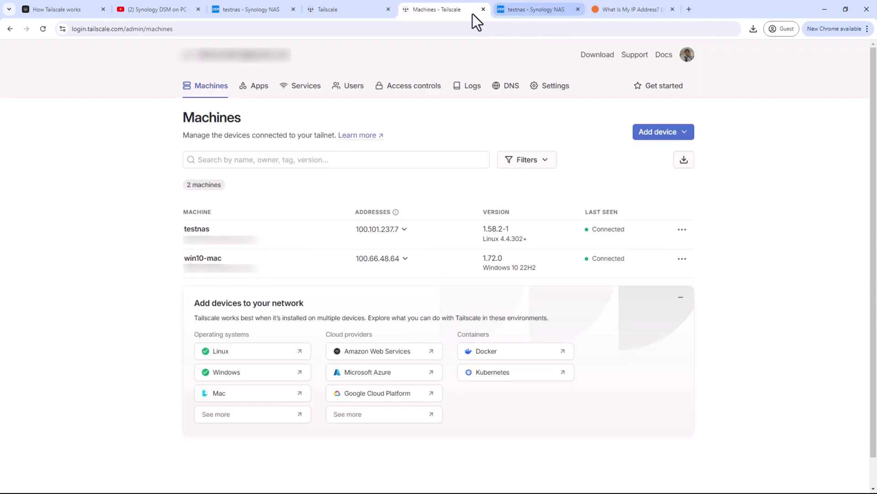
left_click(368, 13)
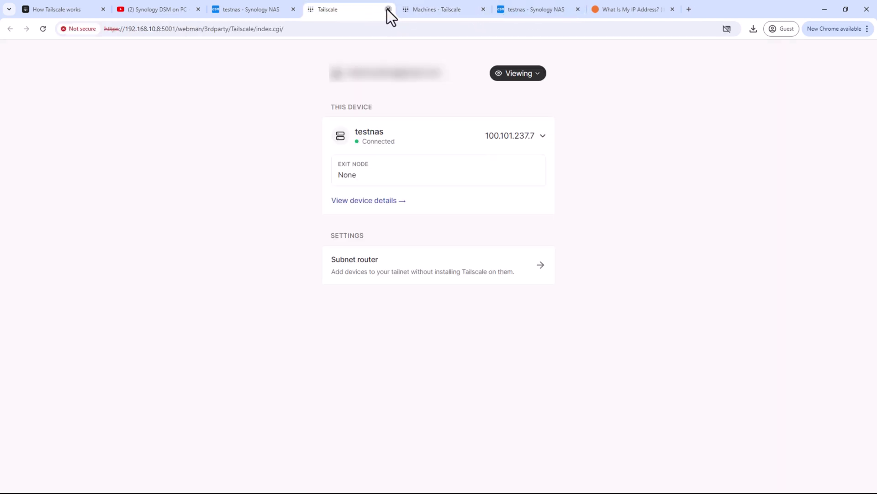
left_click(388, 10)
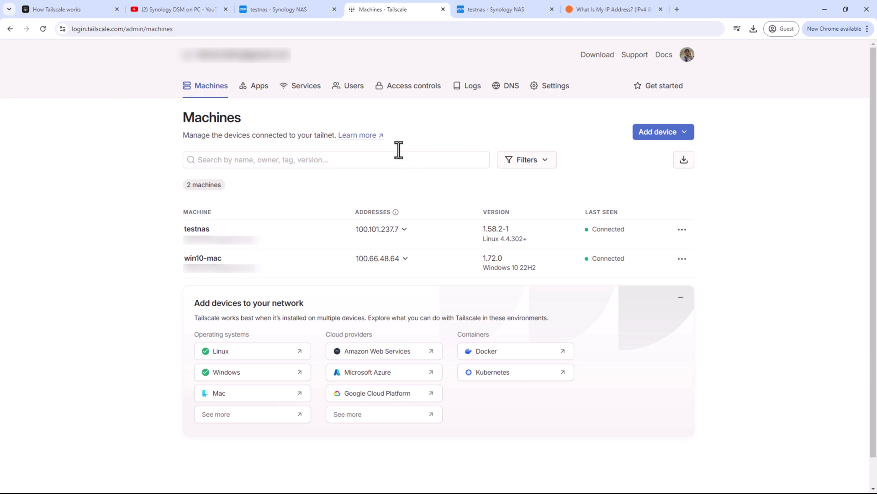
- Enable the SSH service on port 22 in DSM's Terminal & SNMP settings and apply it, accepting the warning
left_click(281, 9)
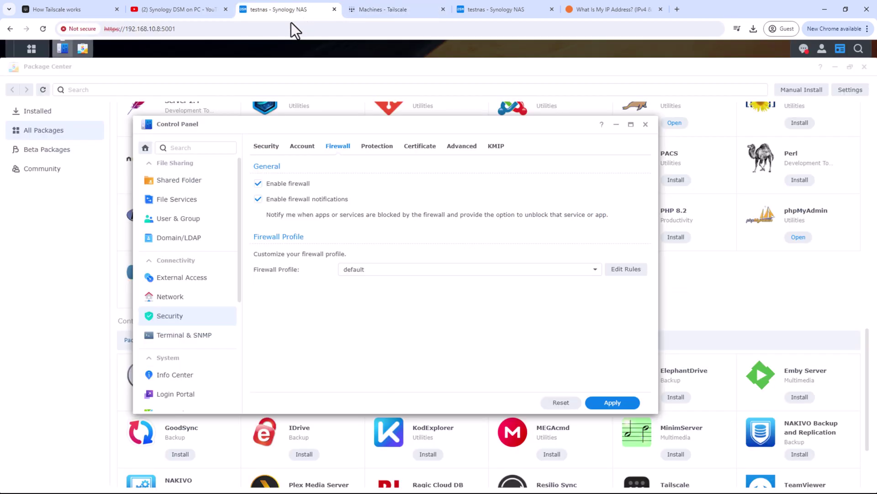
left_click(188, 336)
left_click(298, 146)
left_click(268, 146)
left_click(282, 209)
left_click(598, 403)
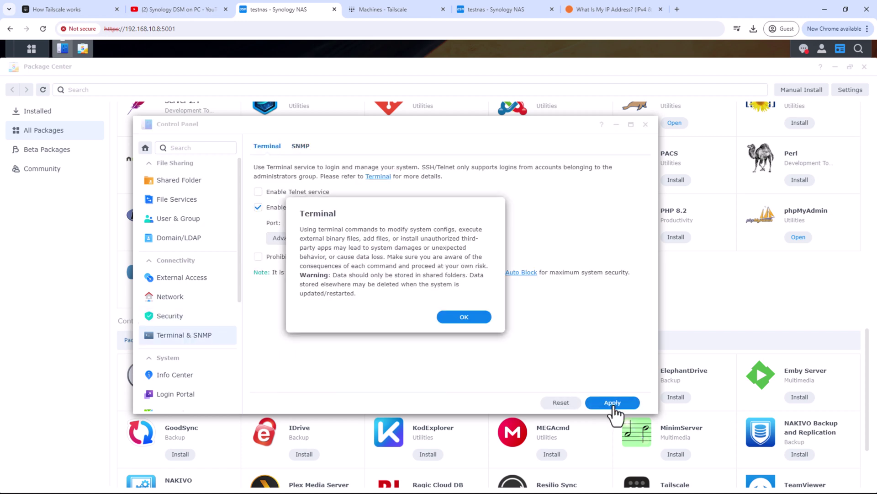
left_click(466, 316)
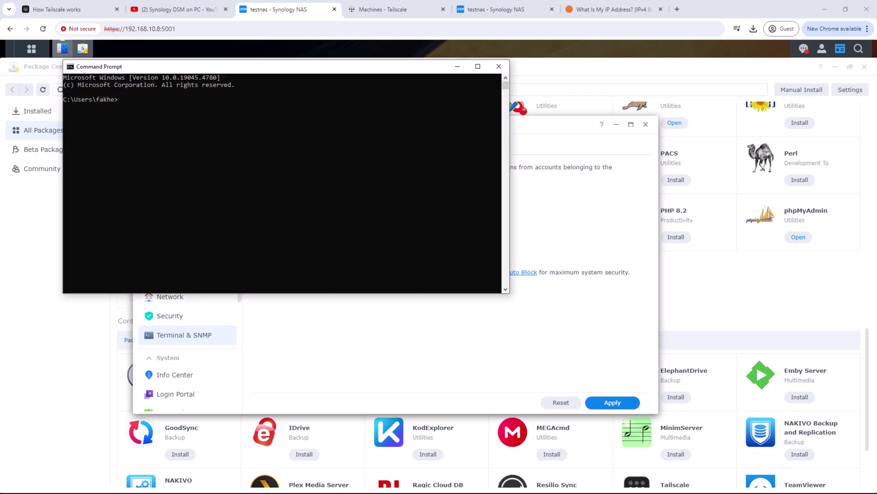
- SSH into the NAS at 192.168.10.8 with the NAS account and its password
type("ssh thinksmarthome@192.168.10.8")
key("Return")
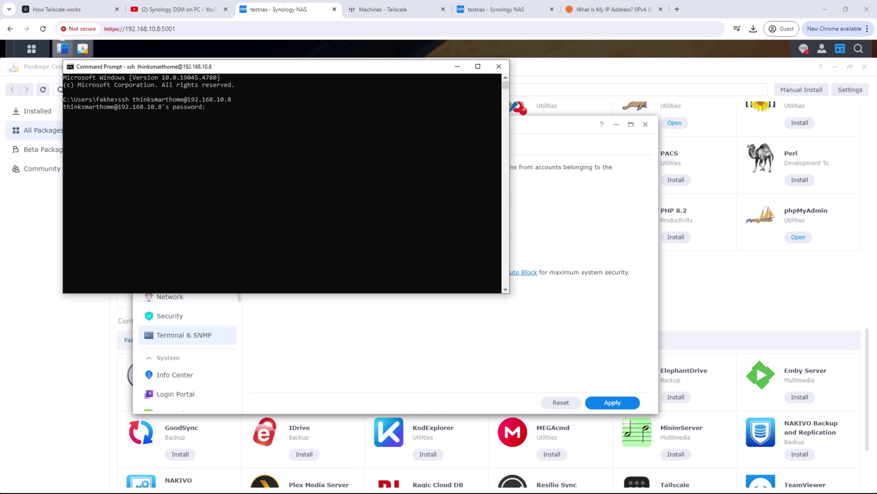
key("Return")
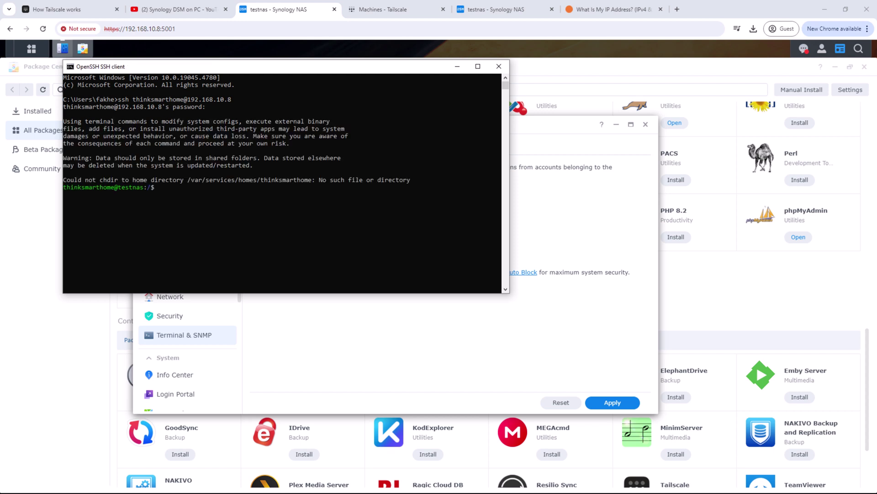
- Run 'sudo tailscale up --advertise-routes 192.168.10.0/24 --advertise-exit-node --reset' on the NAS
right_click(314, 202)
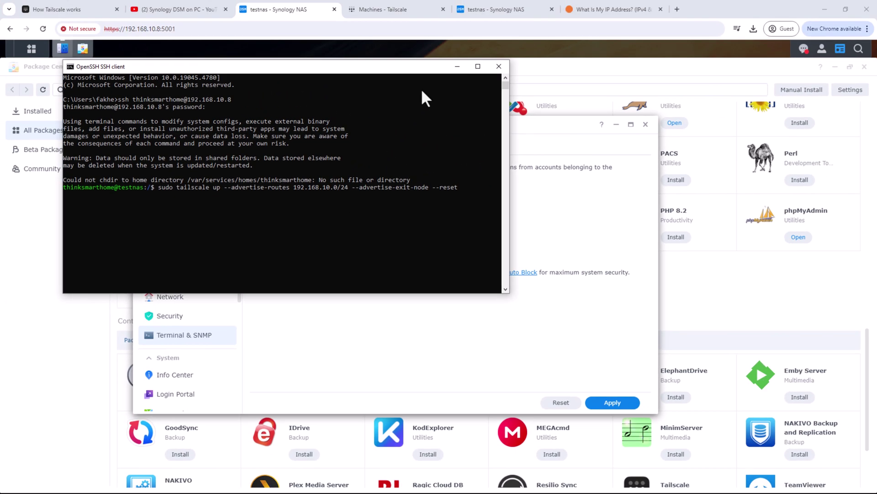
left_click(282, 13)
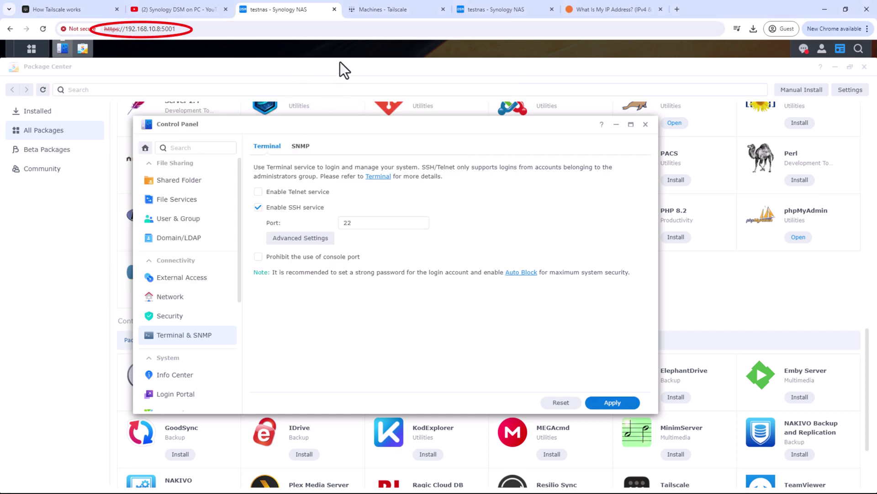
key("alt+Tab")
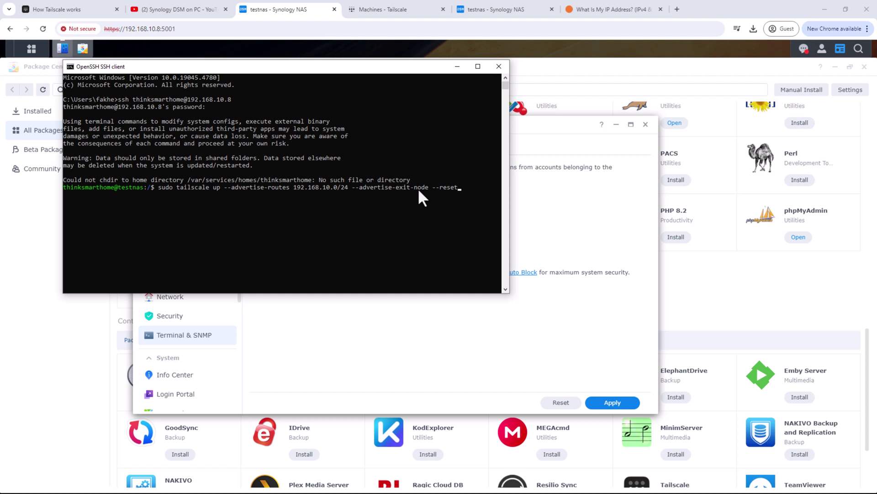
key("Return")
key("Return")
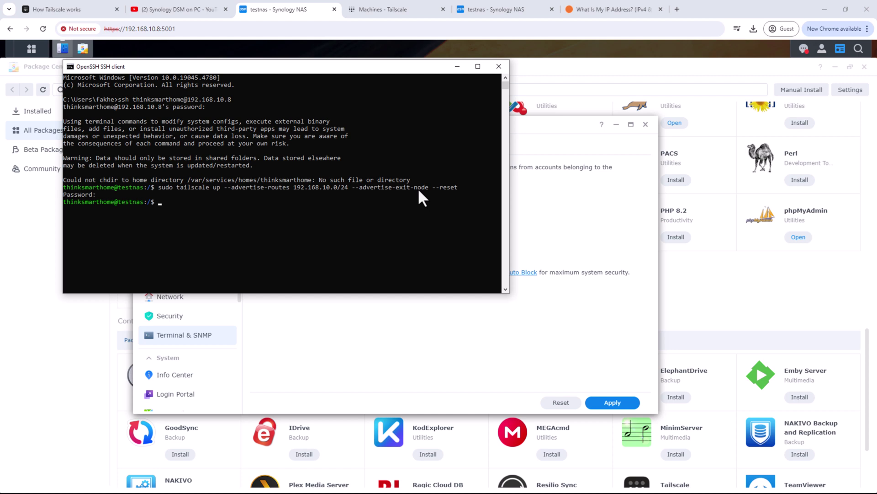
- Show the Tailscale Machines list and inspect testnas's new Subnets and Exit Node badges
left_click(399, 9)
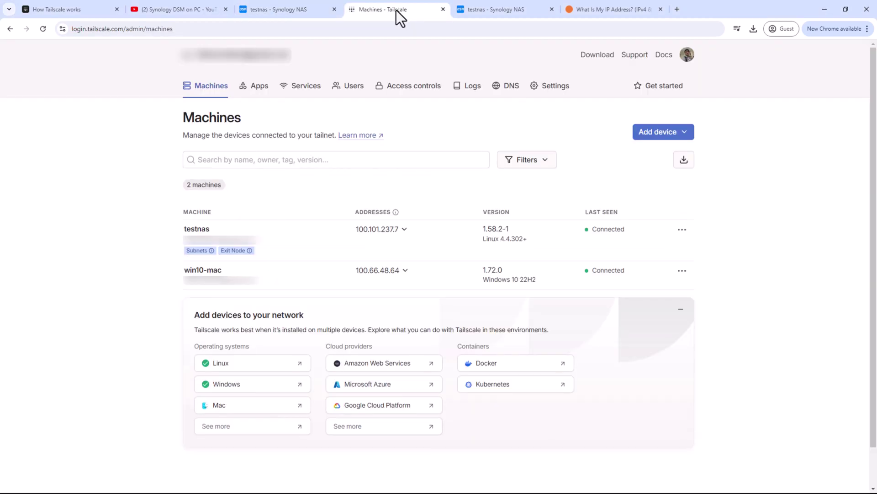
mouse_move(243, 253)
mouse_move(197, 252)
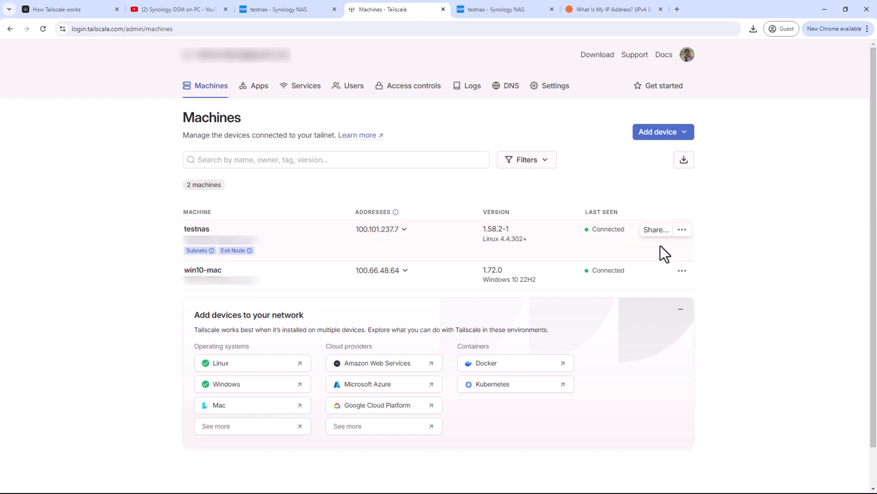
- Tick the 192.168.10.0/24 route in testnas's Edit route settings and save it
left_click(684, 229)
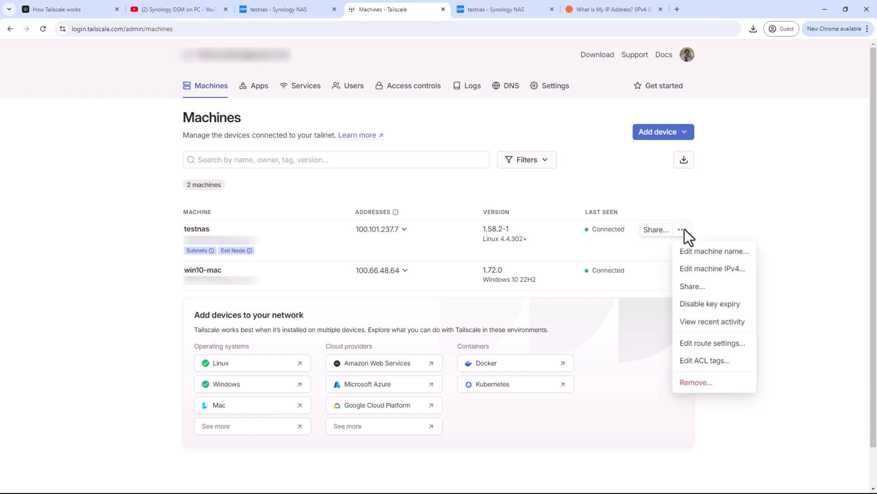
left_click(709, 343)
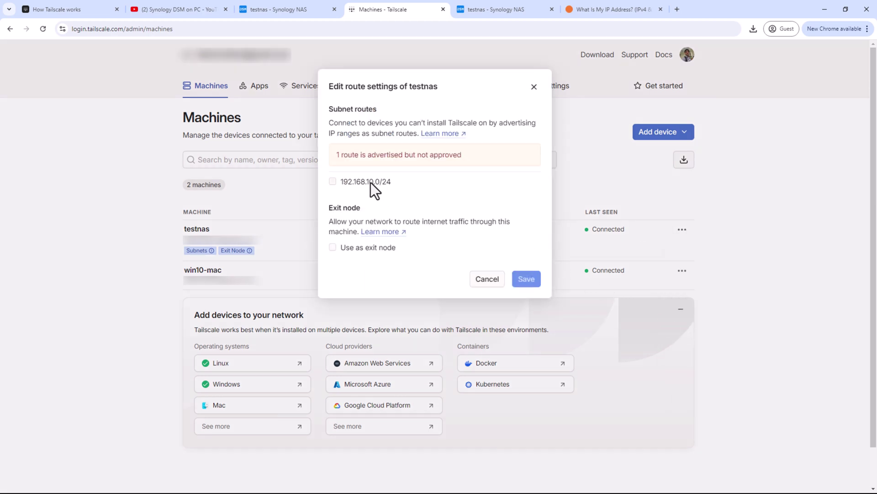
left_click(333, 182)
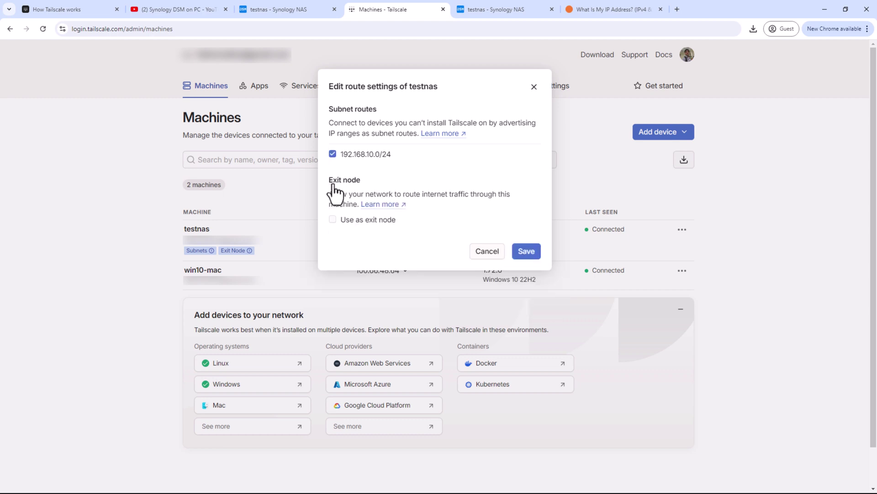
left_click(526, 252)
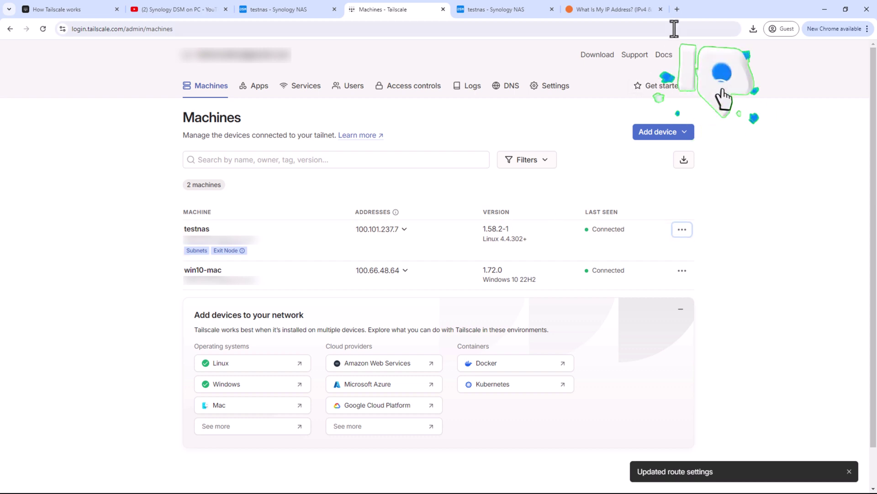
- Try loading 192.168.10.8:5000 in a new Chrome tab, then check the testnas sign-in tab
left_click(677, 9)
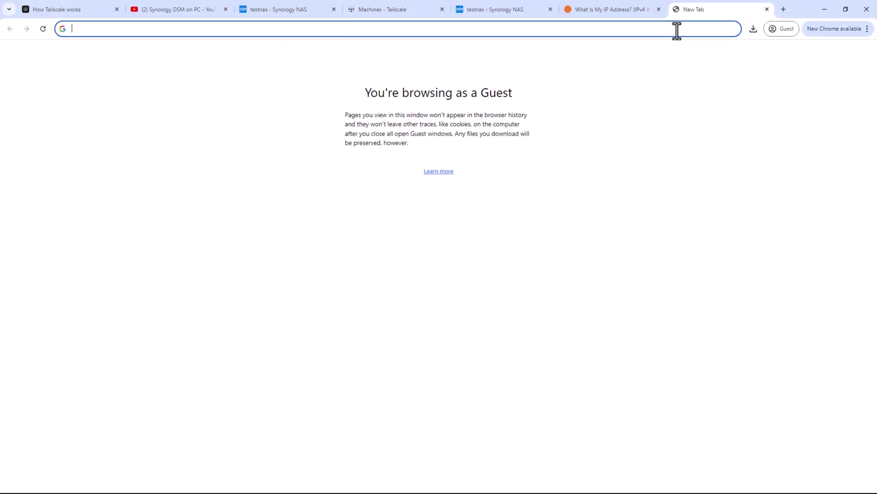
type("192.168.")
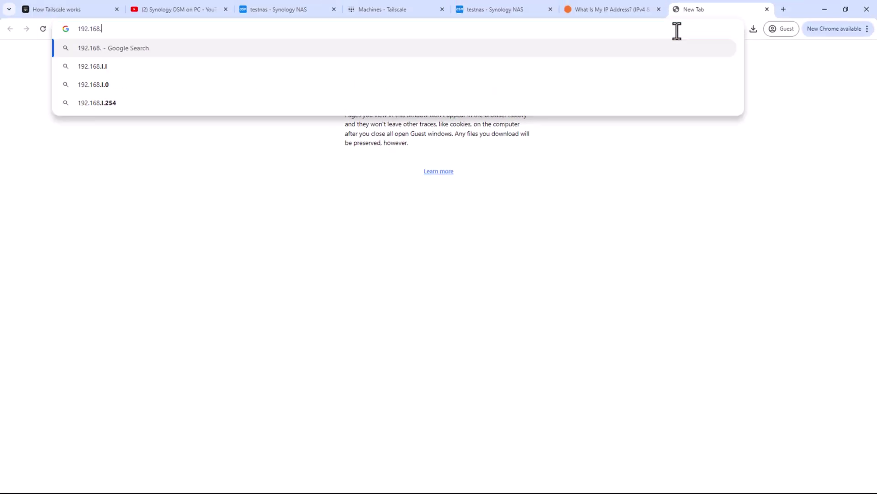
type("10.8:5000")
key("Return")
key("ctrl+5")
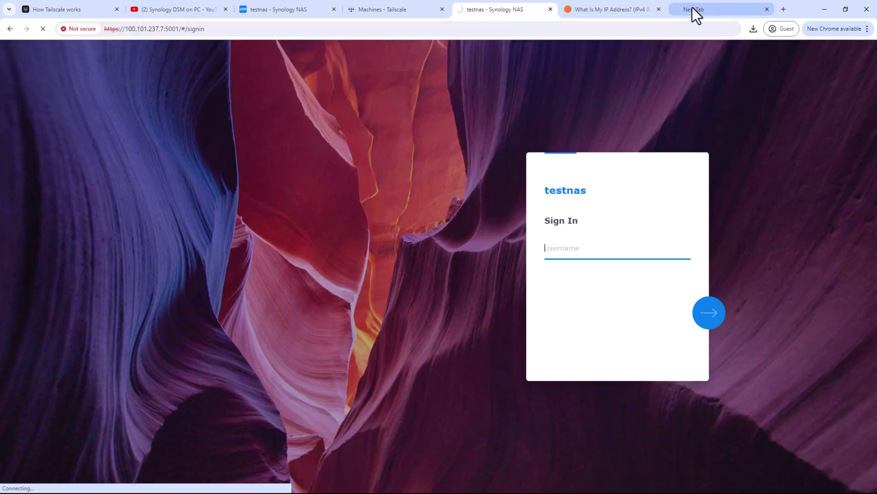
left_click(693, 8)
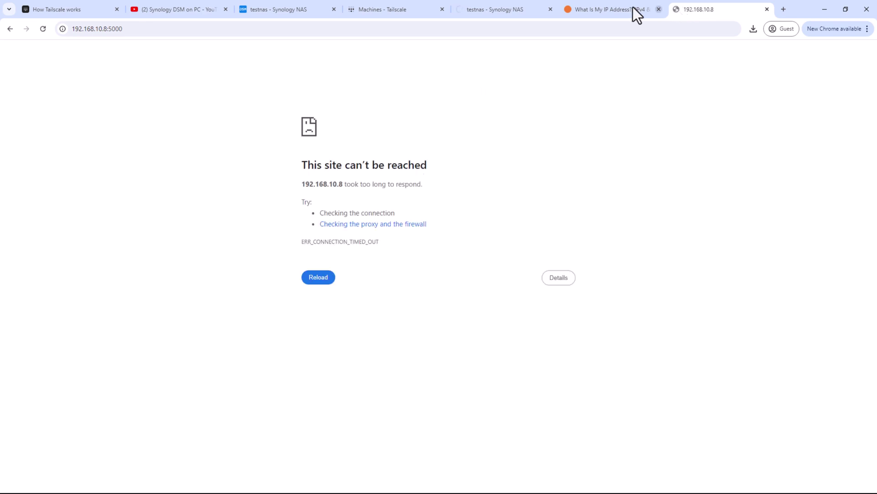
left_click(515, 12)
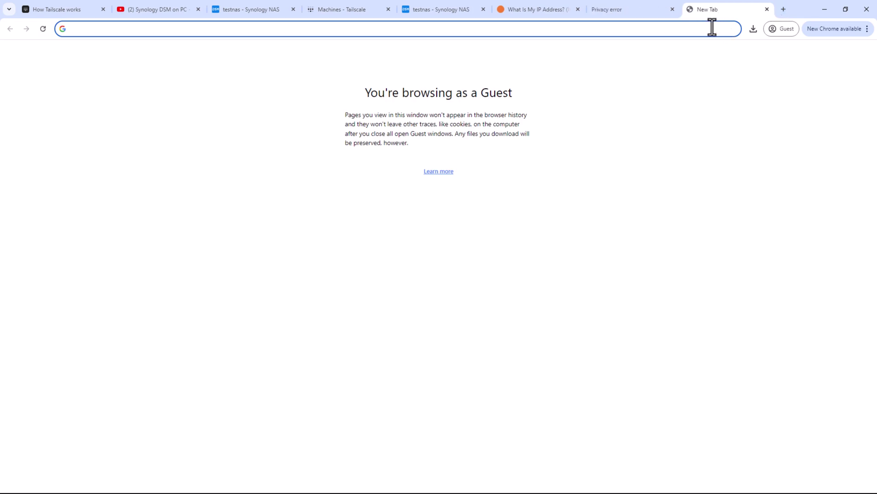
- Load the router at 192.168.10.1 past the certificate warning to reach its UniFi OS page
type("192.168.")
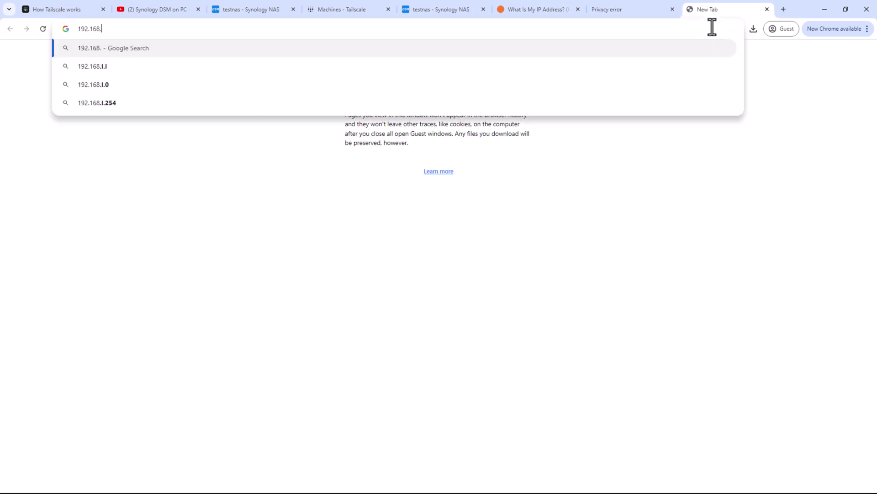
type("10.1")
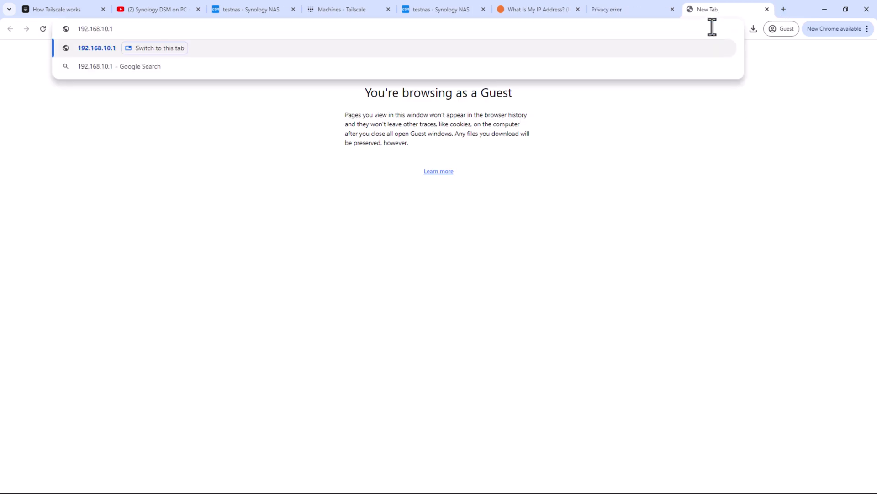
key("Return")
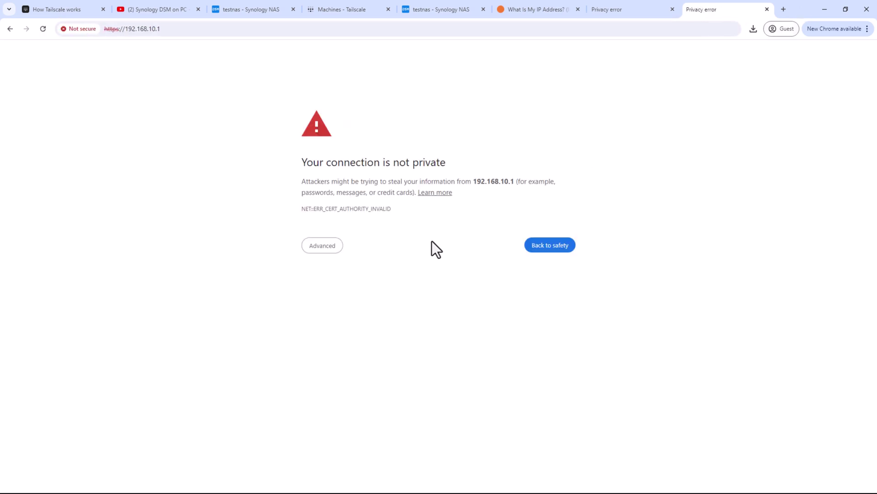
left_click(321, 249)
left_click(336, 315)
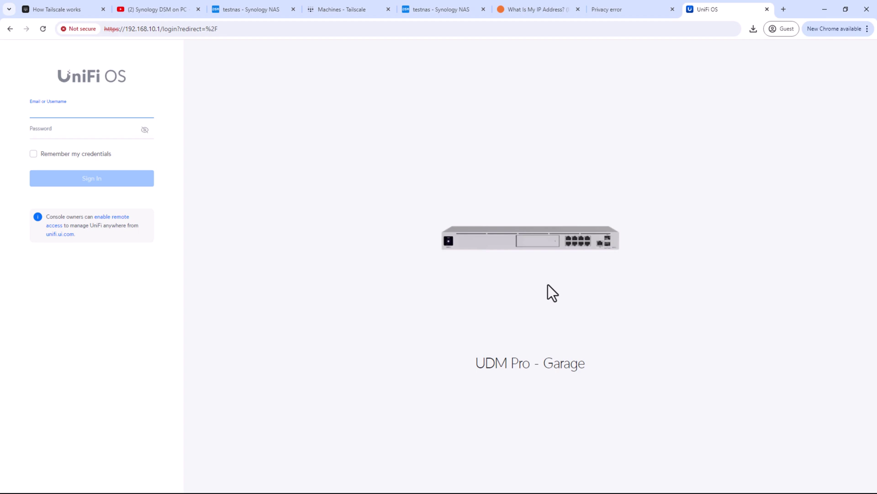
- In the privacy-error tab, replace the address with 192.168.10.8:5000 and expand the security warning
left_click(631, 13)
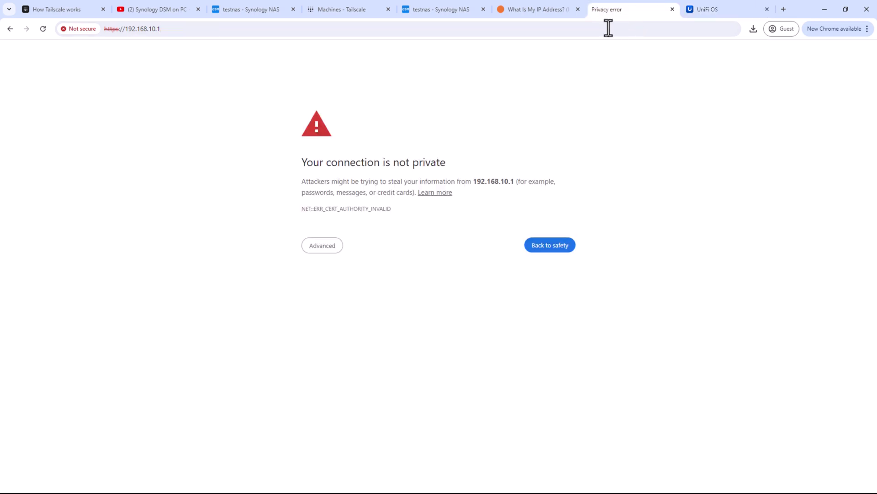
left_click(215, 29)
left_click(226, 29)
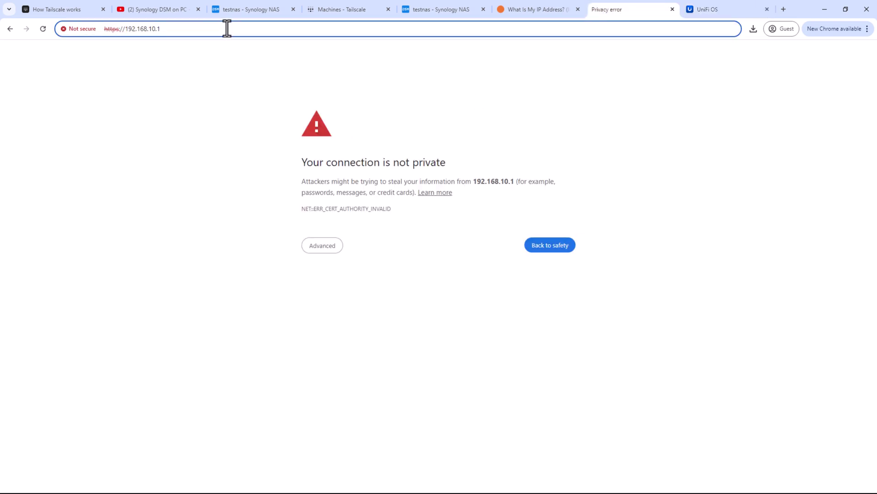
double_click(225, 28)
key("BackSpace")
key("BackSpace")
key("BackSpace")
key("BackSpace")
key("BackSpace")
key("BackSpace")
key("BackSpace")
key("BackSpace")
key("BackSpace")
type("192.168.")
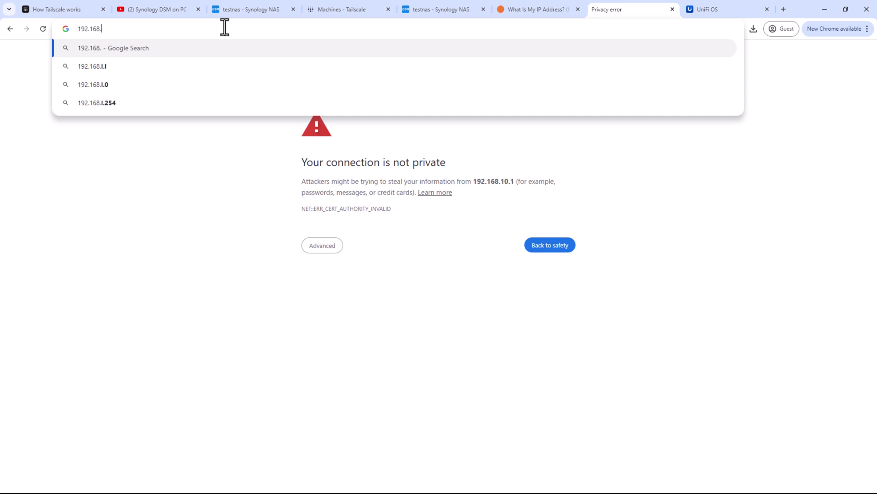
type("10.")
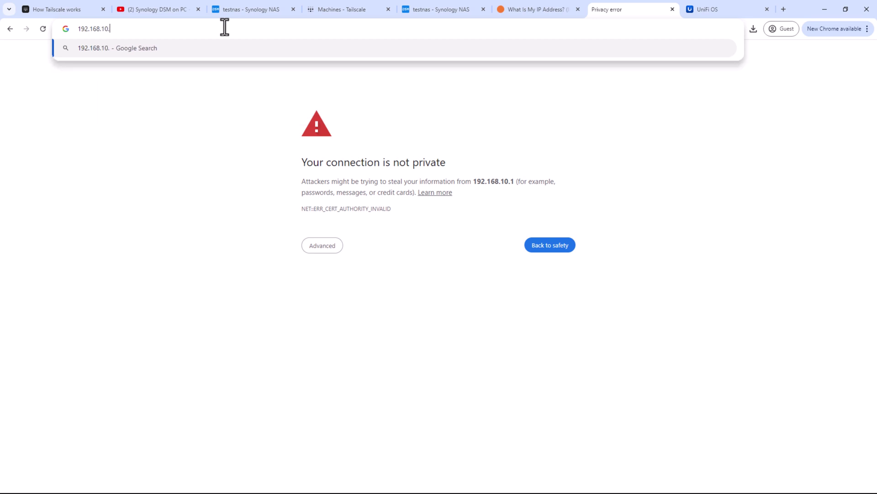
type("8:5000")
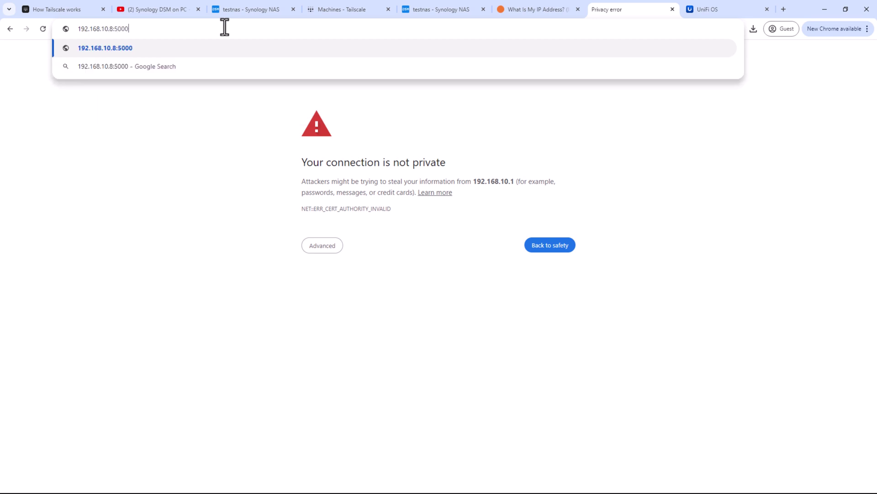
key("Return")
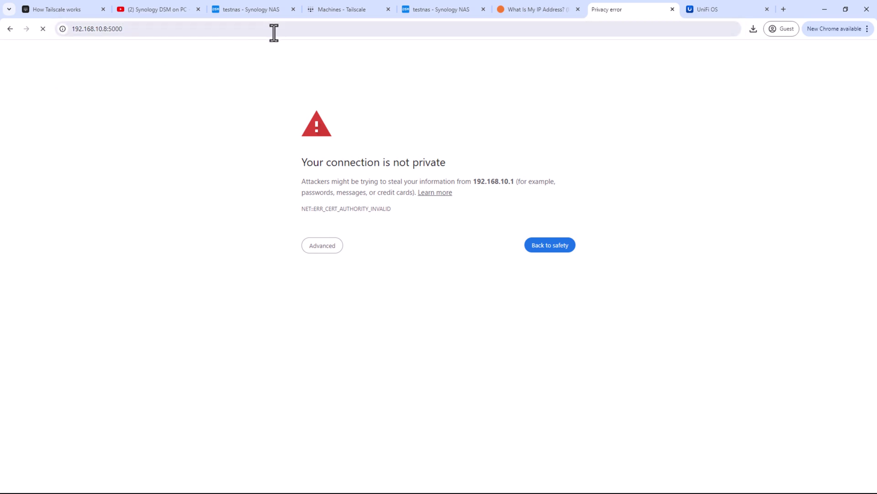
left_click(315, 248)
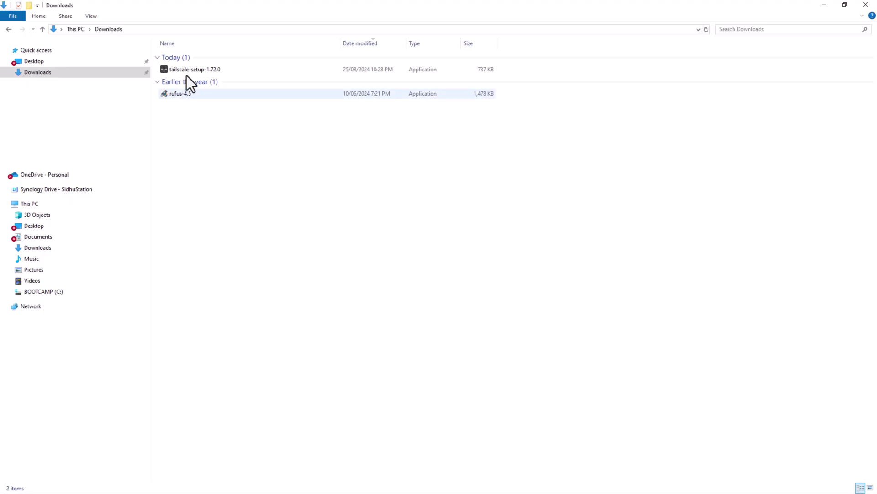
- Browse \\192.168.10.8 in File Explorer to see the web and web_packages shares, then close it
left_click(163, 28)
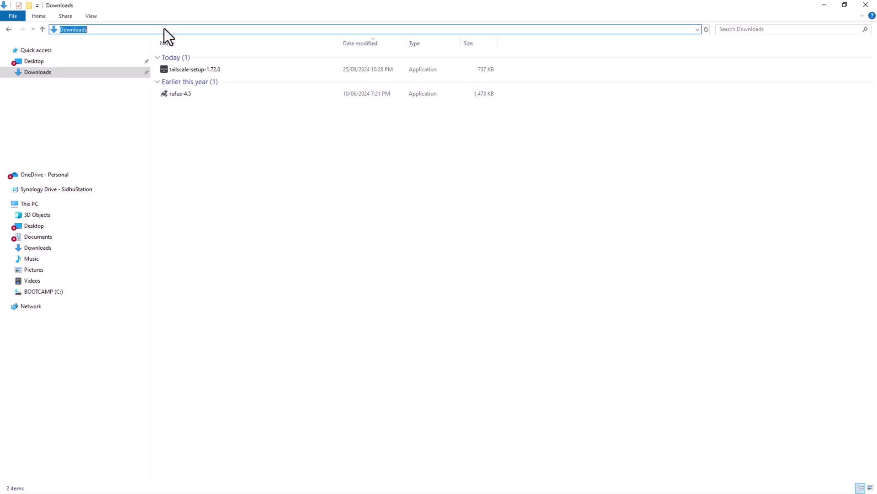
type("\\\\192.168.10.8")
key("Return")
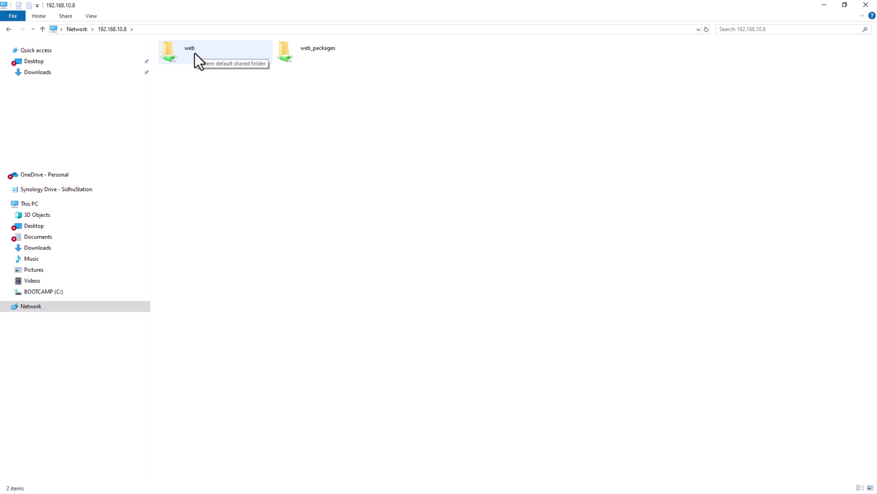
left_click(866, 5)
left_click(364, 10)
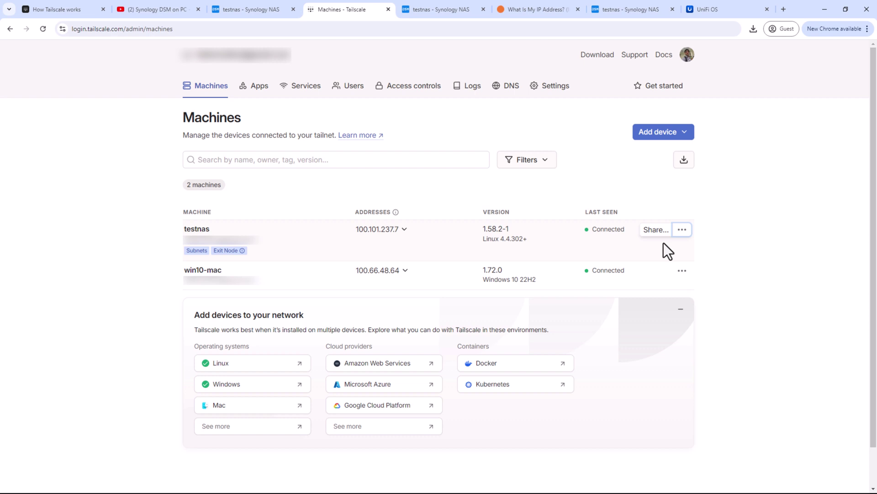
- Choose Disable key expiry from testnas's actions menu so it shows 'Expiry disabled'
left_click(685, 229)
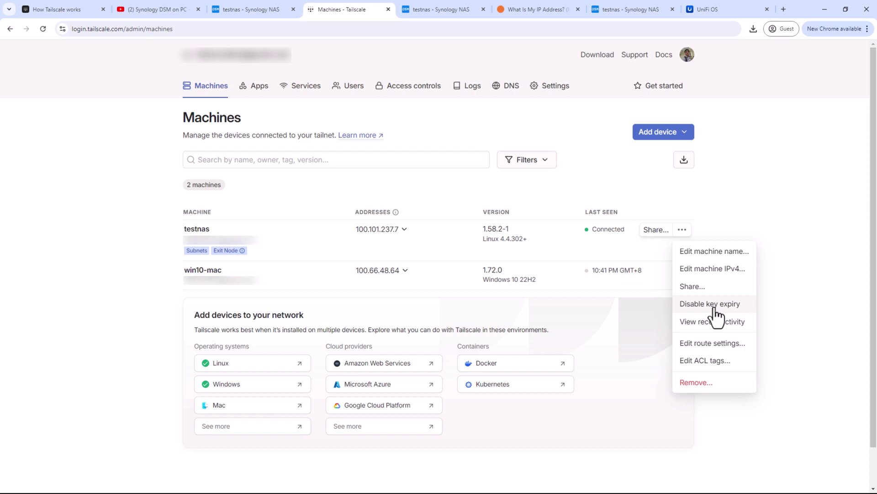
left_click(715, 309)
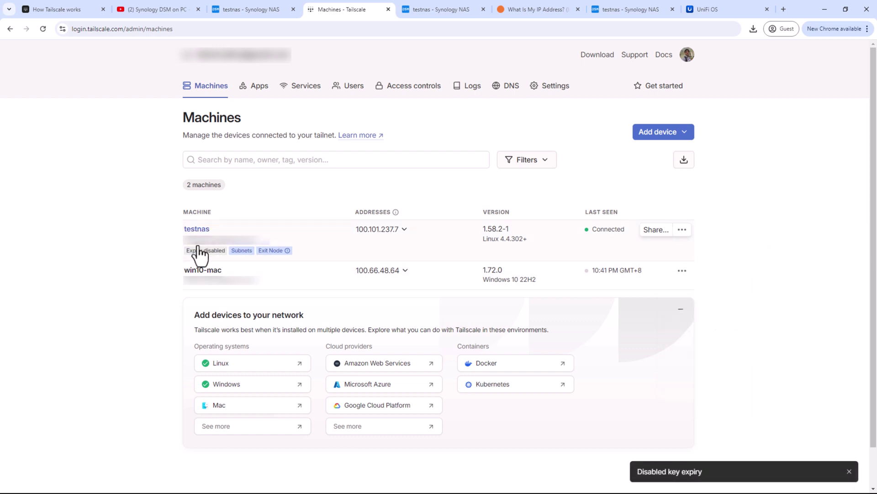
mouse_move(203, 250)
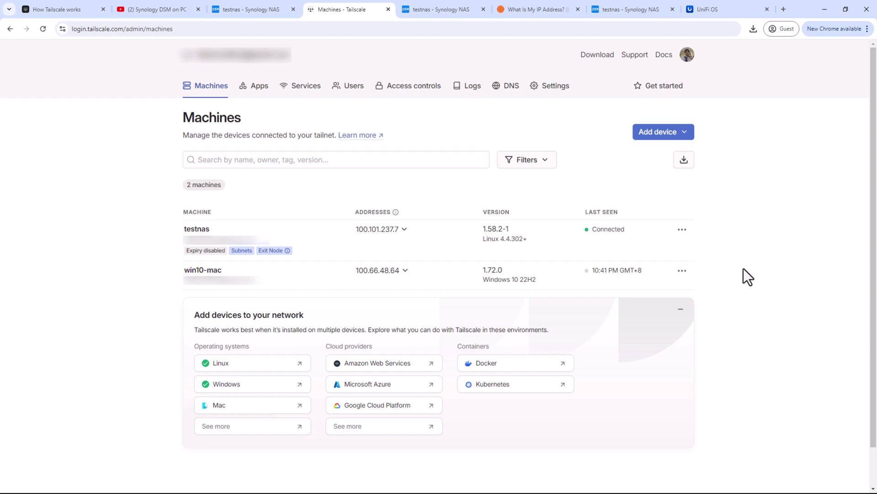
- Tick Use as exit node in testnas's Edit route settings and save it
mouse_move(275, 250)
left_click(682, 229)
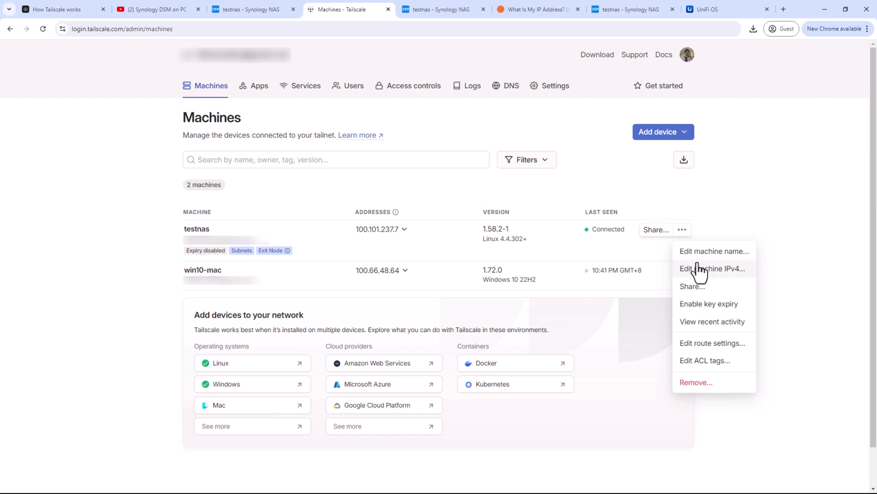
left_click(714, 345)
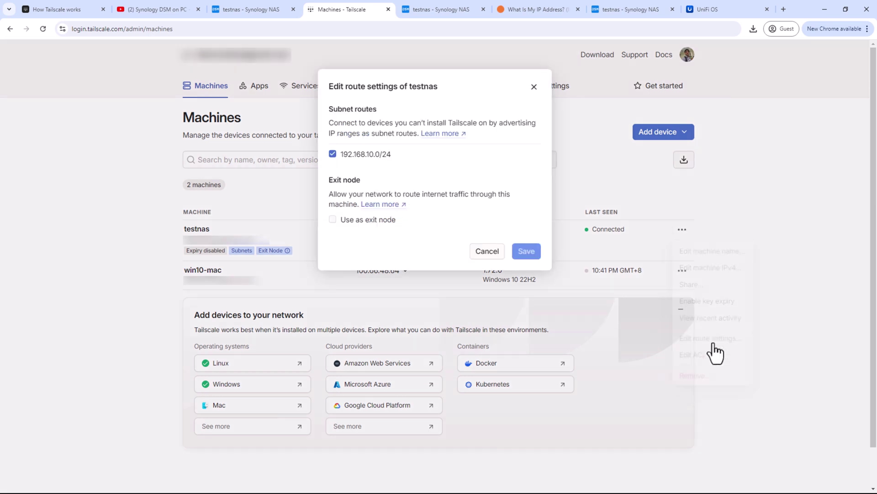
left_click(364, 221)
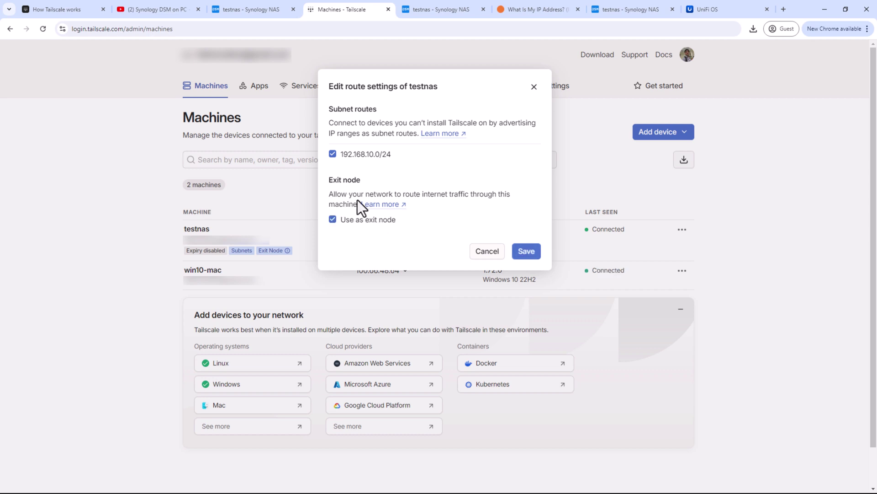
left_click(528, 253)
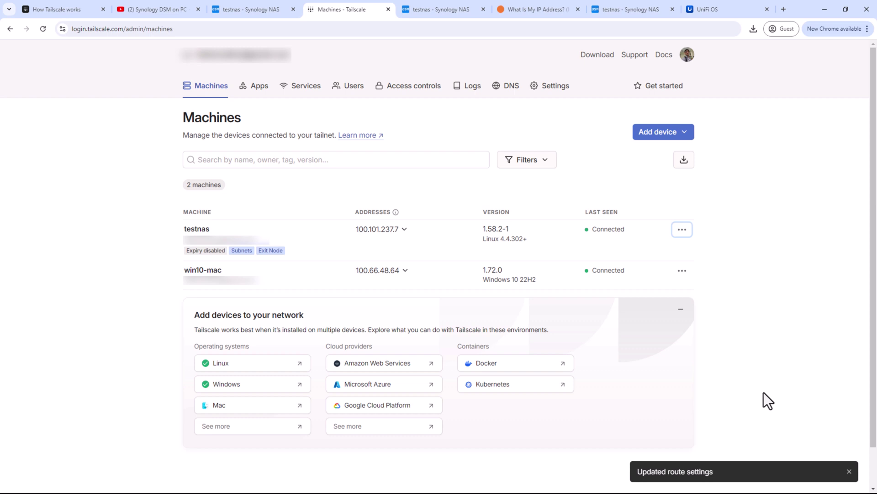
- Check the current public IP on showmyip.com, then pick testnas as this PC's exit node
left_click(529, 13)
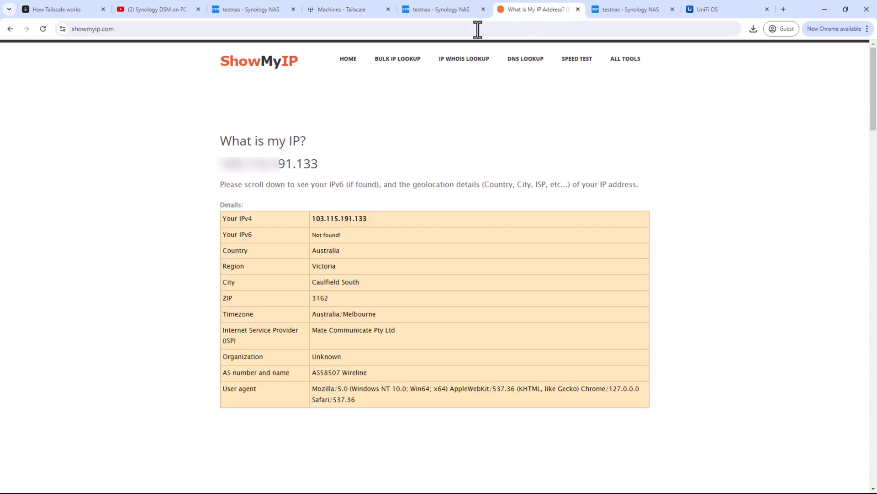
left_click(44, 30)
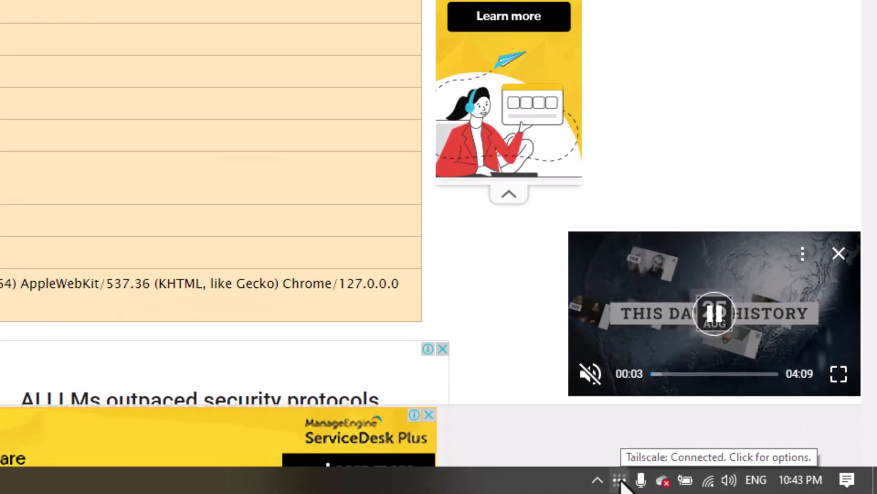
left_click(620, 480)
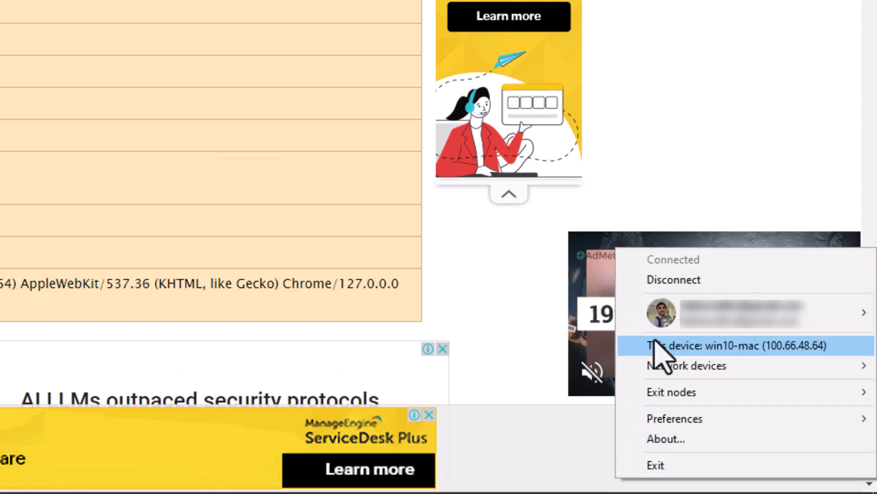
mouse_move(663, 396)
left_click(500, 351)
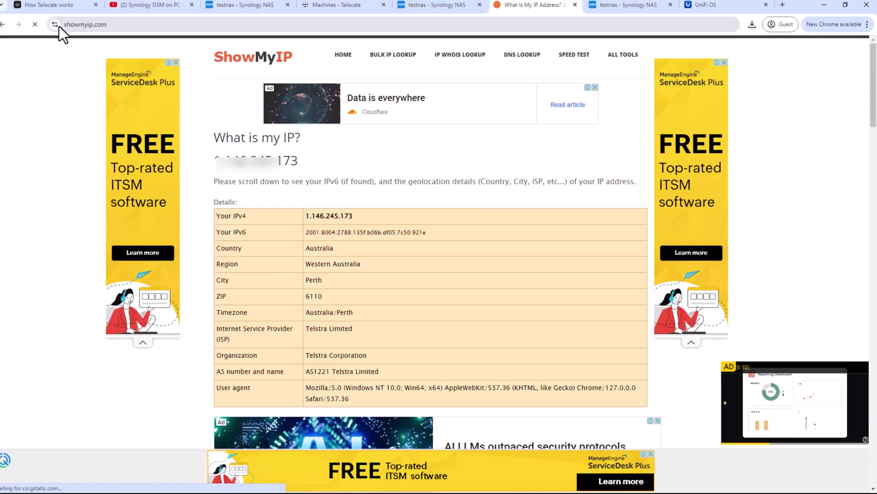
- Reload showmyip.com to confirm the home IP in Caulfield South, Victoria, then return to Tailscale
left_click(43, 29)
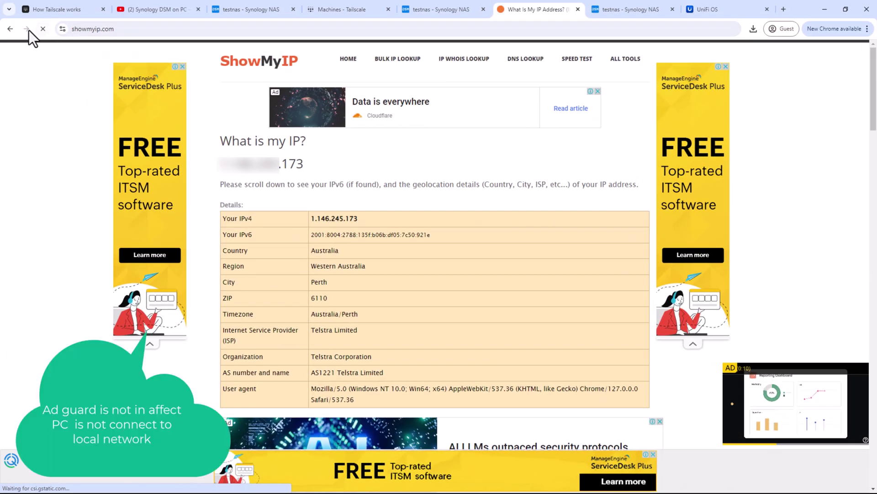
left_click(142, 28)
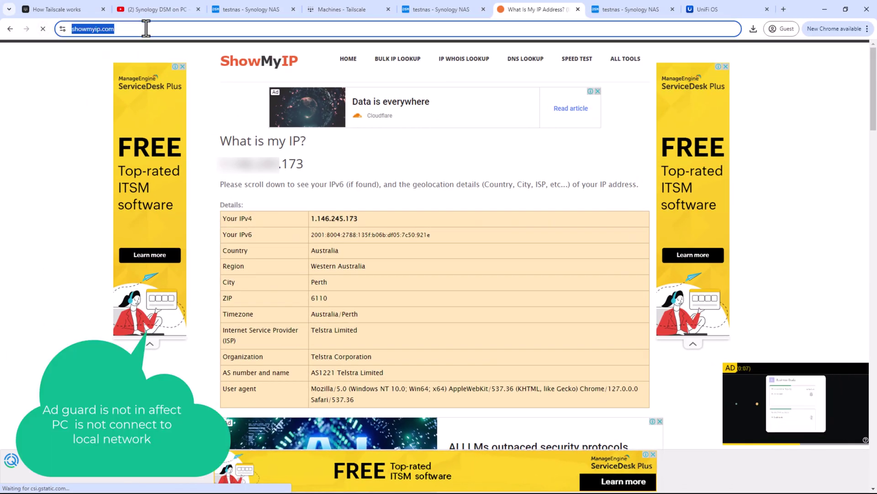
key("Return")
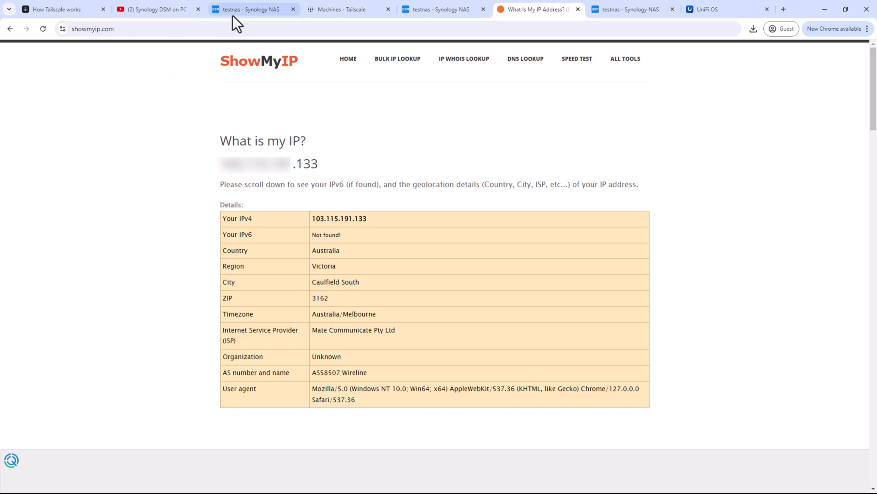
left_click(370, 10)
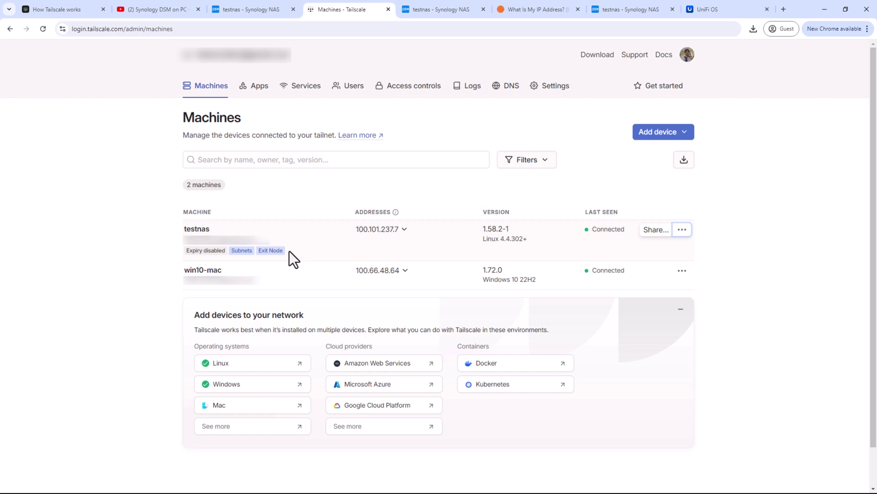
mouse_move(274, 250)
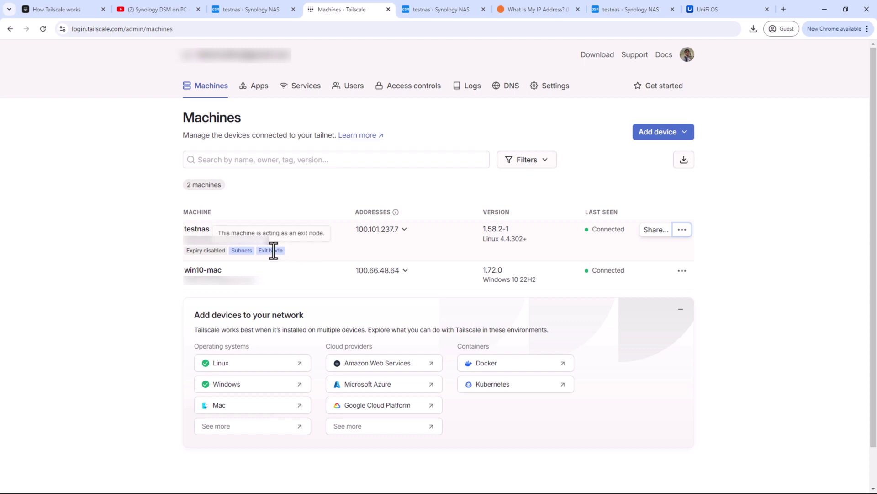